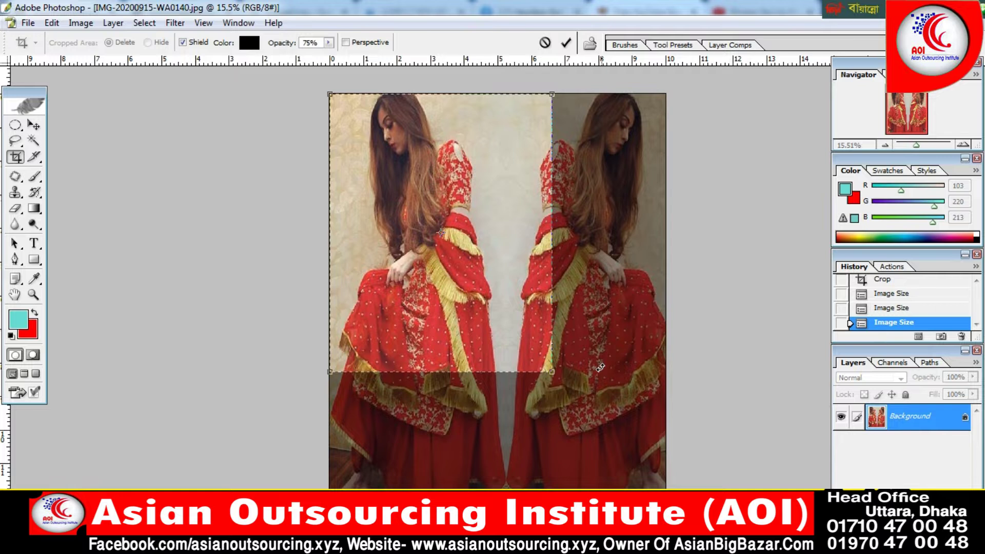
# - Tighten the crop frame around the left figure's head and upper body and apply the 40 × 50 mm crop
pyautogui.moveTo(554, 372); pyautogui.dragTo(433, 220)
pyautogui.moveTo(413, 187); pyautogui.dragTo(465, 234)
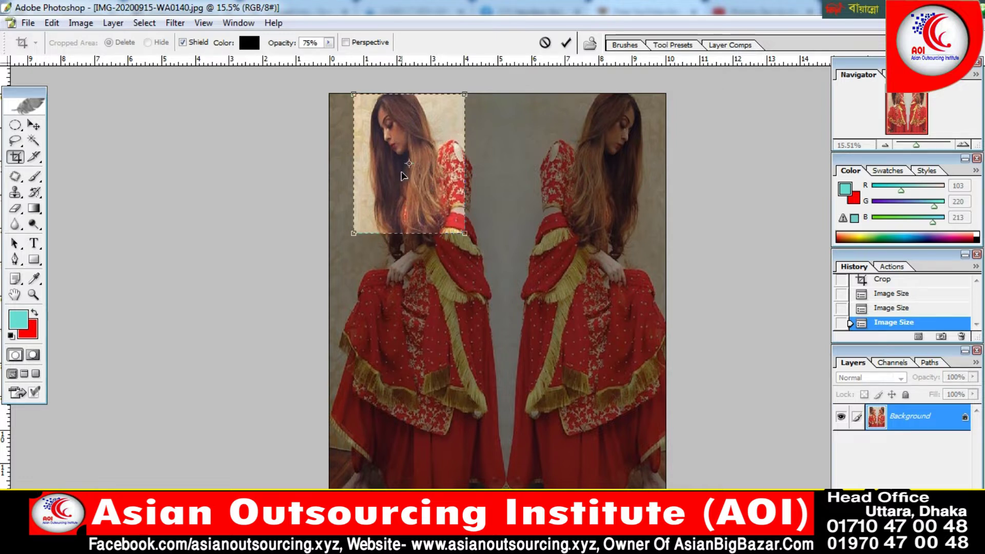
pyautogui.moveTo(403, 172); pyautogui.dragTo(409, 177)
pyautogui.rightClick(409, 177)
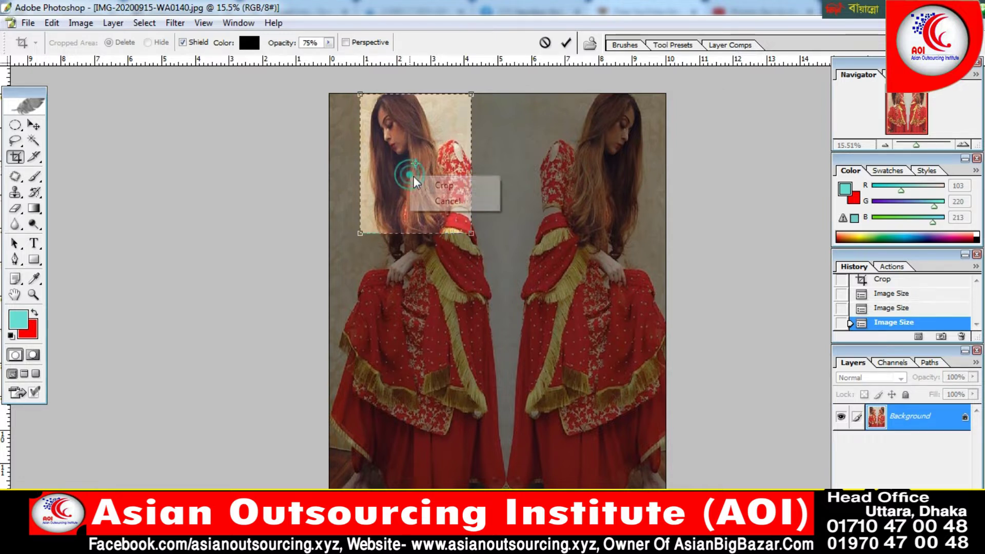
pyautogui.click(427, 183)
pyautogui.hotkey('ctrl', '+')
pyautogui.hotkey('ctrl', '+')
pyautogui.hotkey('ctrl', '+')
pyautogui.hotkey('ctrl', '+')
pyautogui.hotkey('ctrl', '+')
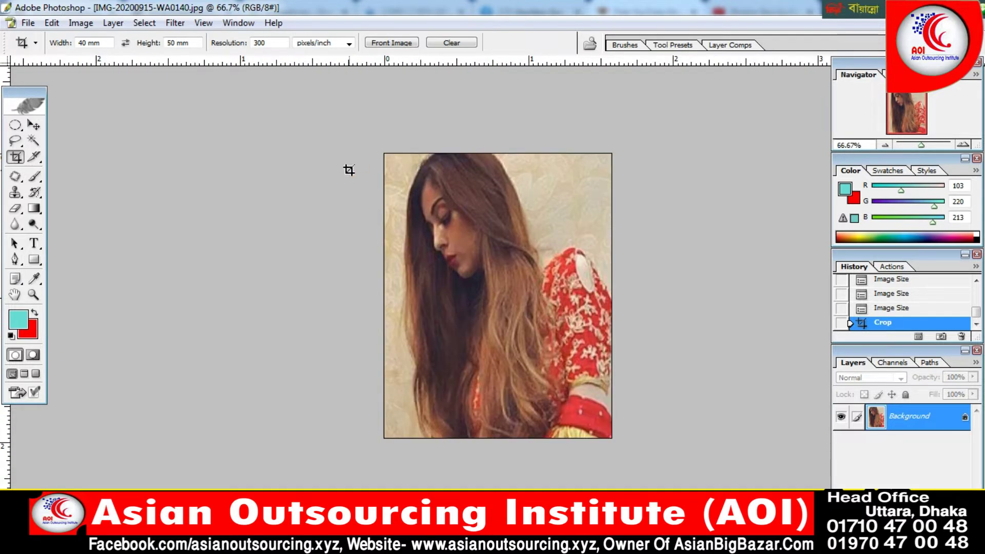
# - Select and copy the whole cropped photo, and create a new document with the A4 preset
pyautogui.hotkey('ctrl', 'a')
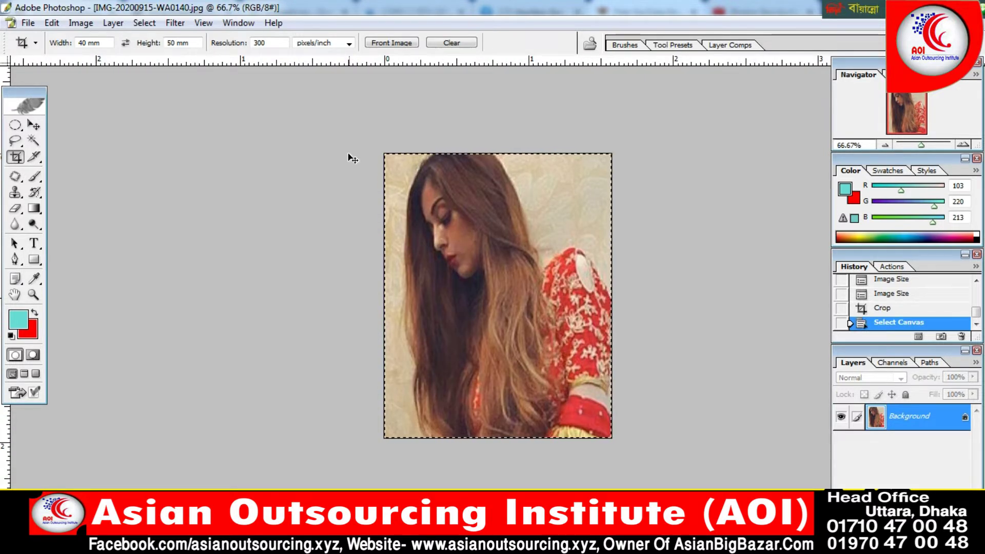
pyautogui.hotkey('ctrl', 'a')
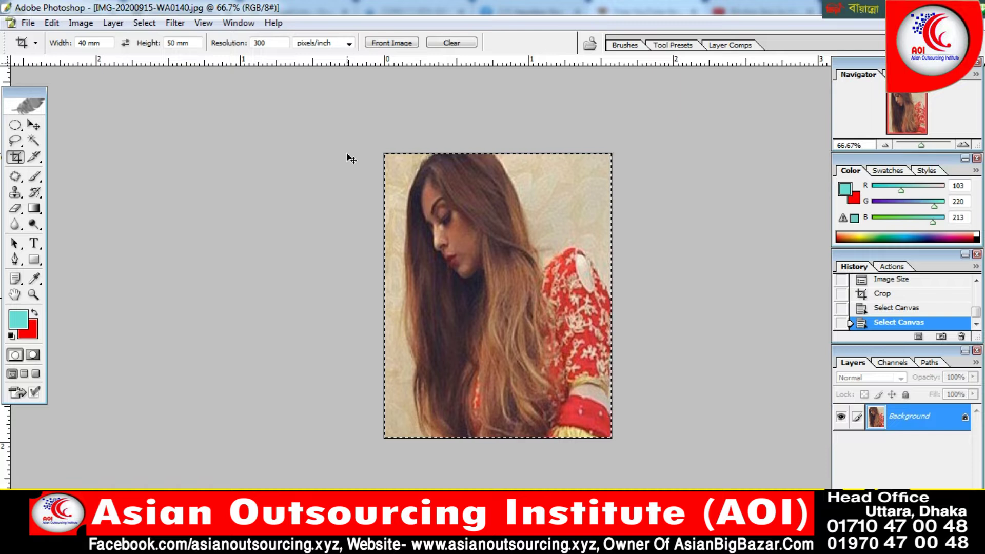
pyautogui.hotkey('ctrl', 'n')
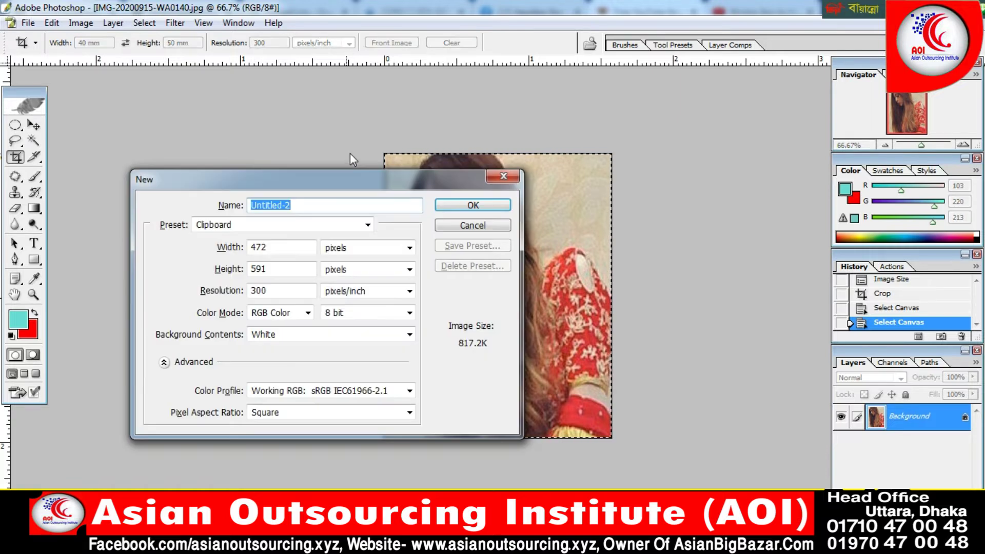
pyautogui.click(278, 231)
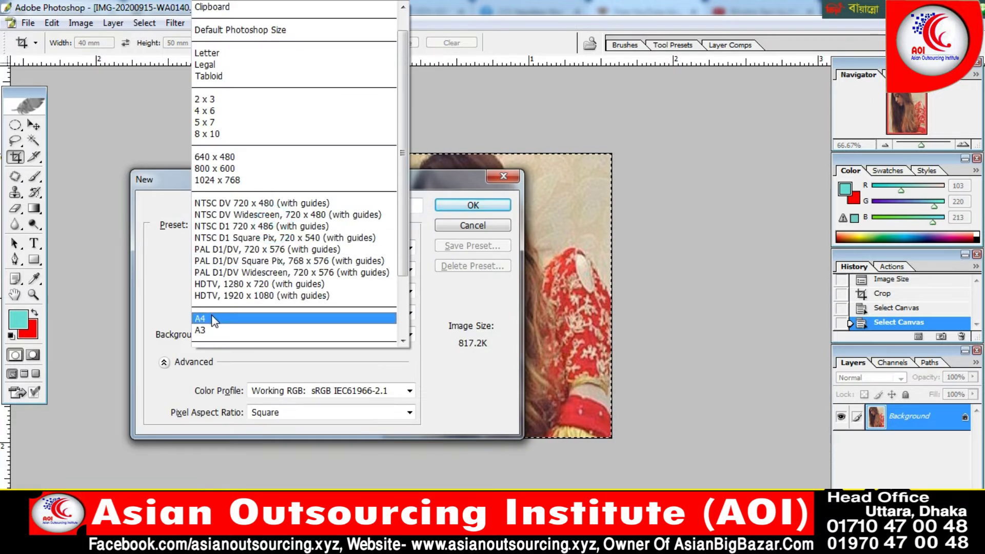
pyautogui.click(212, 314)
pyautogui.click(472, 207)
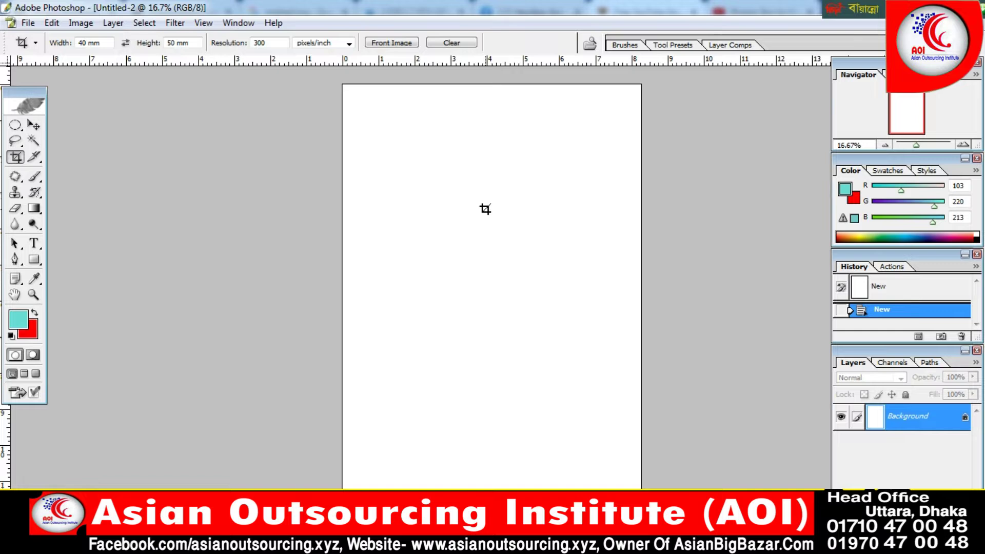
# - Paste the photo onto the A4 page and duplicate it into a grid of five rows of four
pyautogui.hotkey('ctrl', 'v')
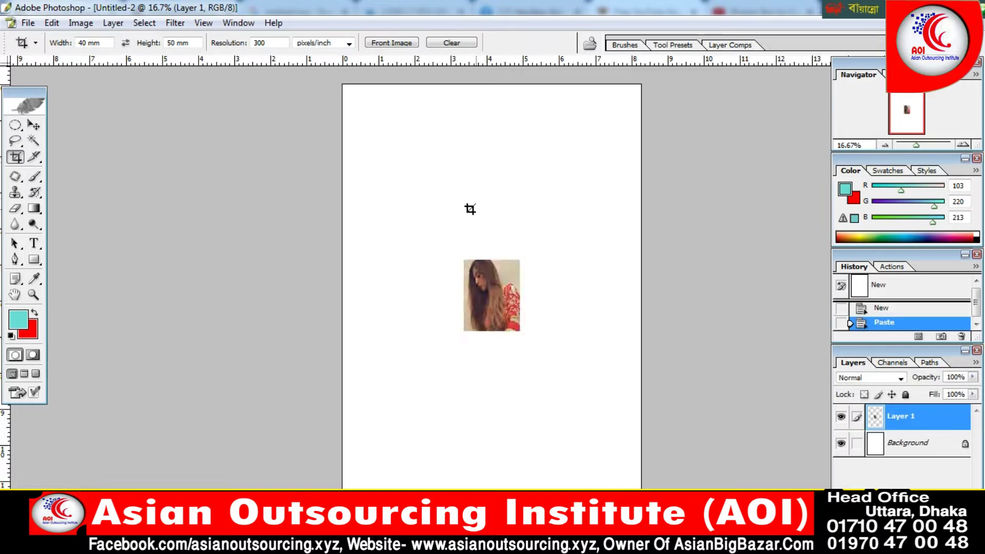
pyautogui.click(33, 124)
pyautogui.moveTo(488, 292); pyautogui.dragTo(381, 364)
pyautogui.moveTo(380, 359); pyautogui.dragTo(378, 450)
pyautogui.moveTo(377, 452); pyautogui.dragTo(584, 464)
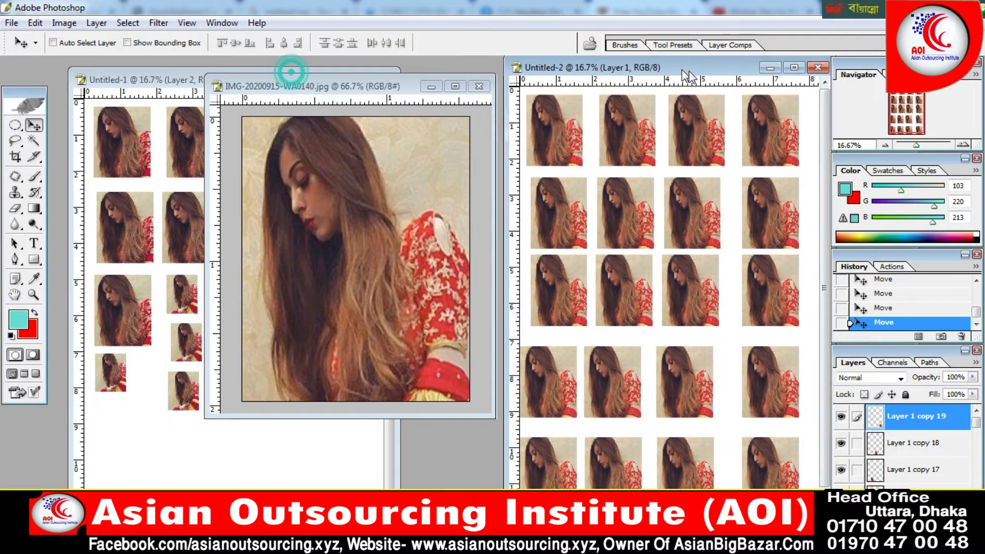
# - Go back to IMG-20200915-WA0140.jpg, maximize it and revert it to the original two-figure picture
pyautogui.click(352, 160)
pyautogui.hotkey('ctrl', 'a')
pyautogui.click(455, 86)
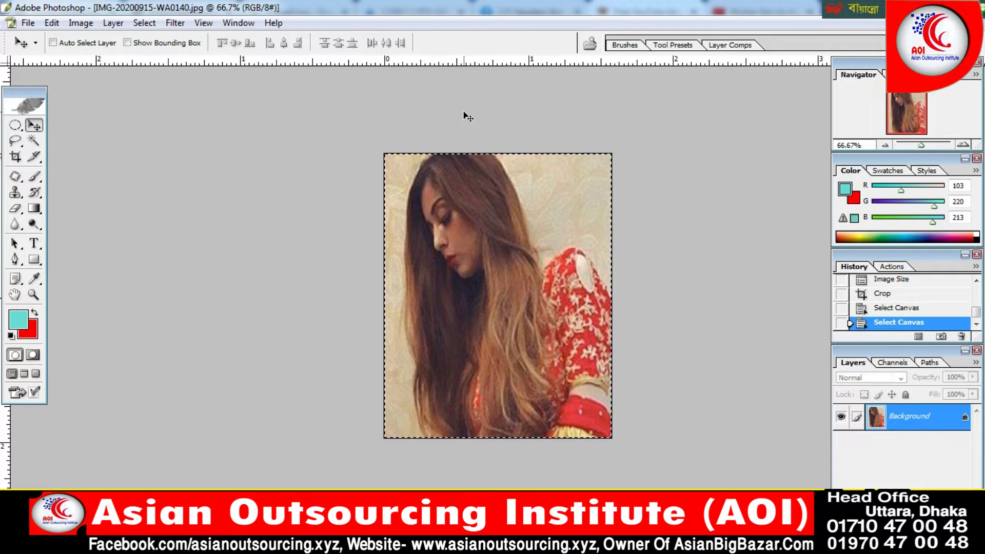
pyautogui.press('F12')
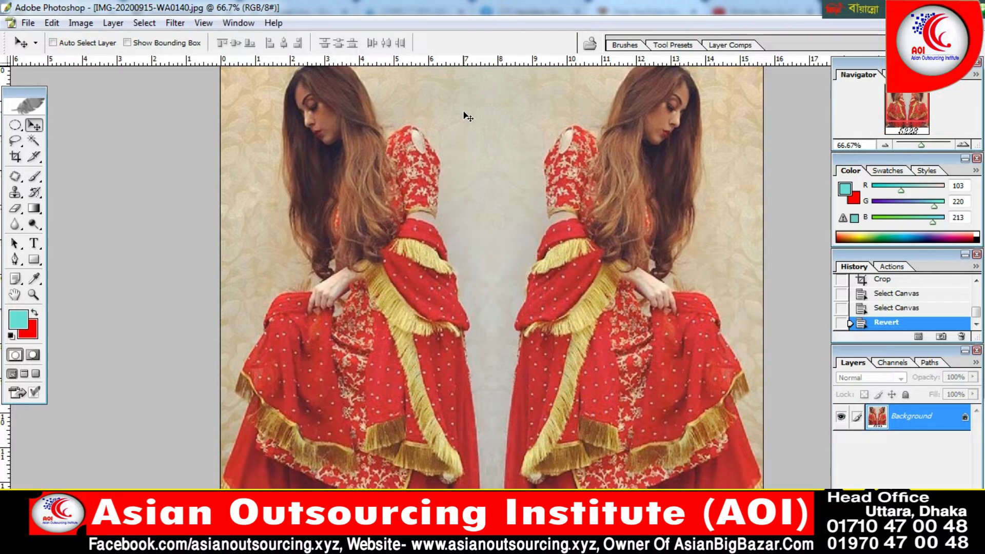
# - Set the Crop tool to 22 mm width and 27 mm height
pyautogui.hotkey('ctrl', '-')
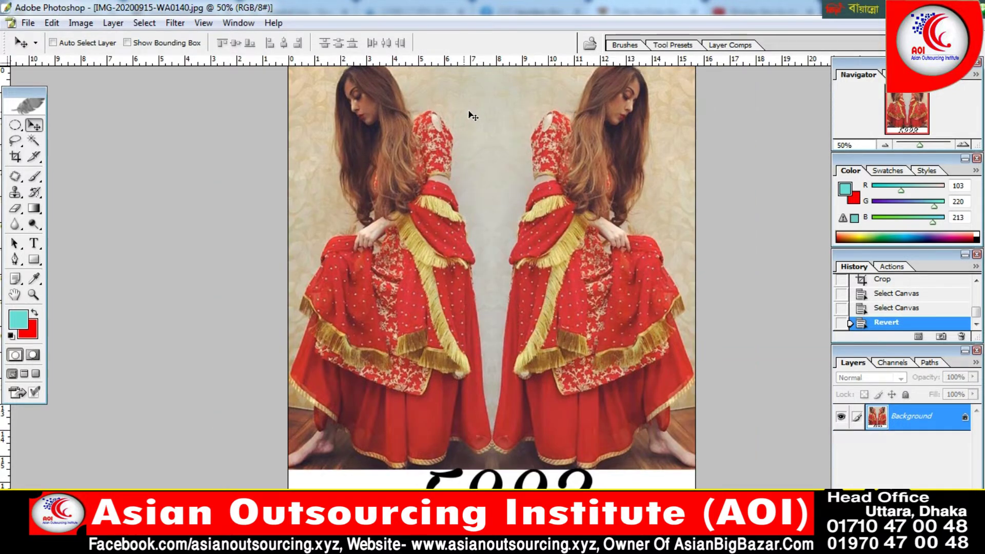
pyautogui.hotkey('ctrl', '-')
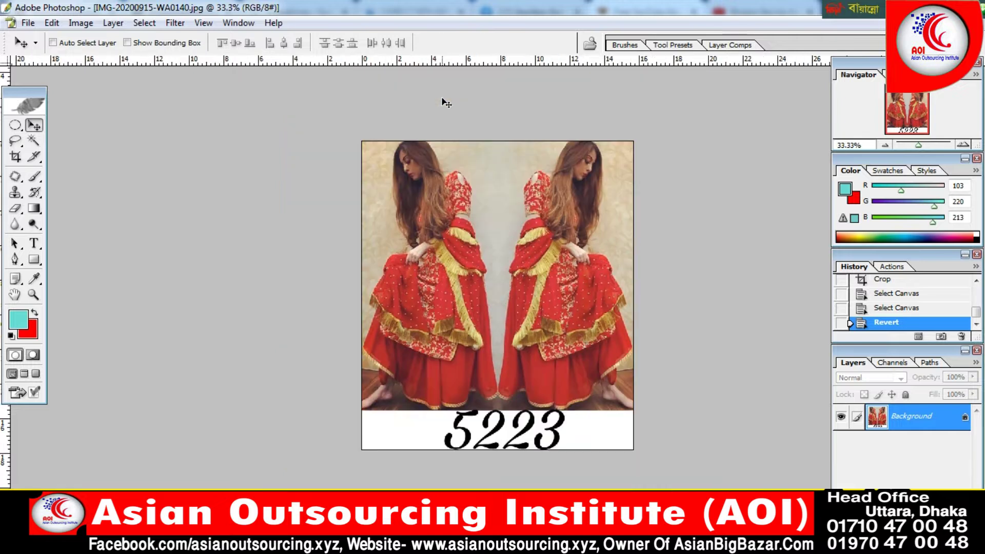
pyautogui.click(16, 157)
pyautogui.click(89, 45)
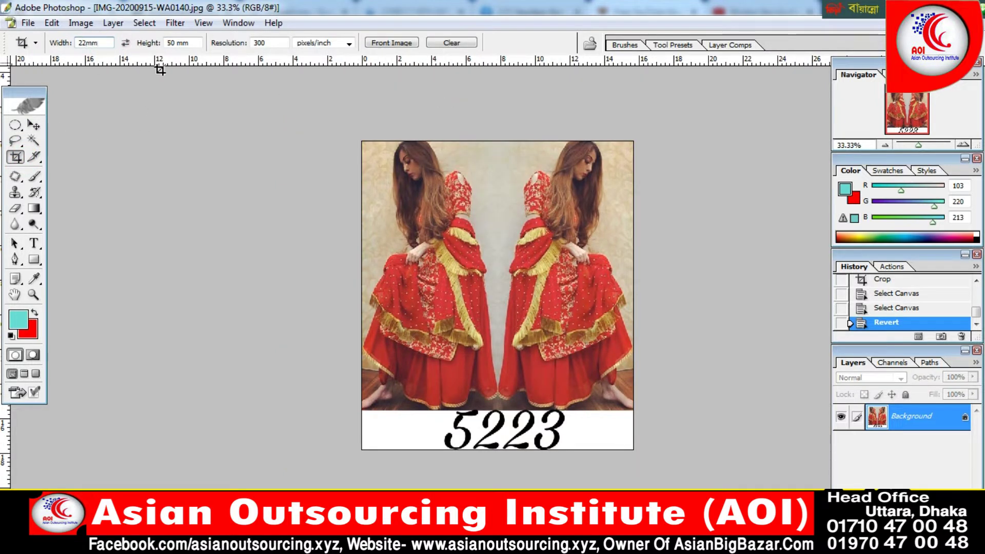
pyautogui.click(195, 42)
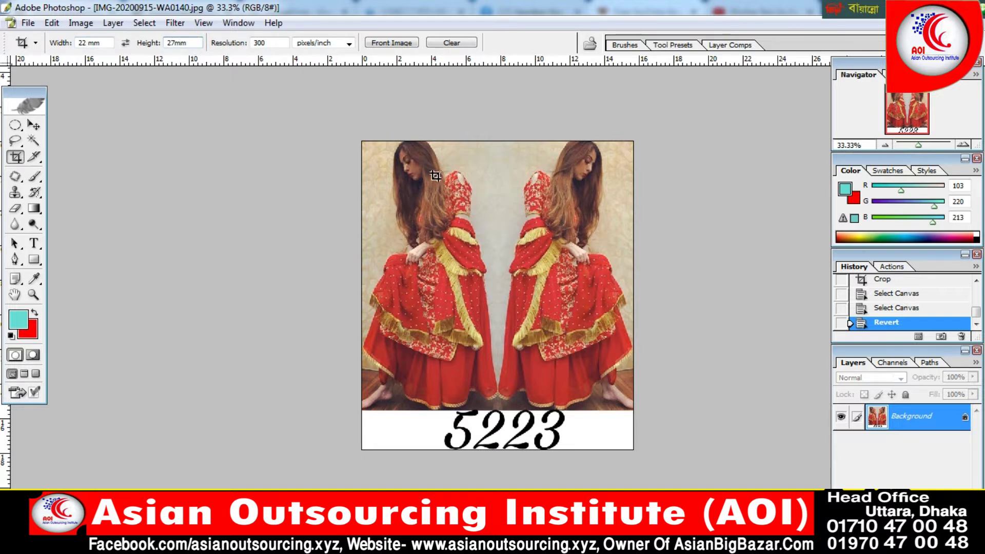
# - Try to crop the left figure's upper body with a frame extending above the photo's upper edge
pyautogui.moveTo(362, 142); pyautogui.dragTo(460, 244)
pyautogui.rightClick(442, 232)
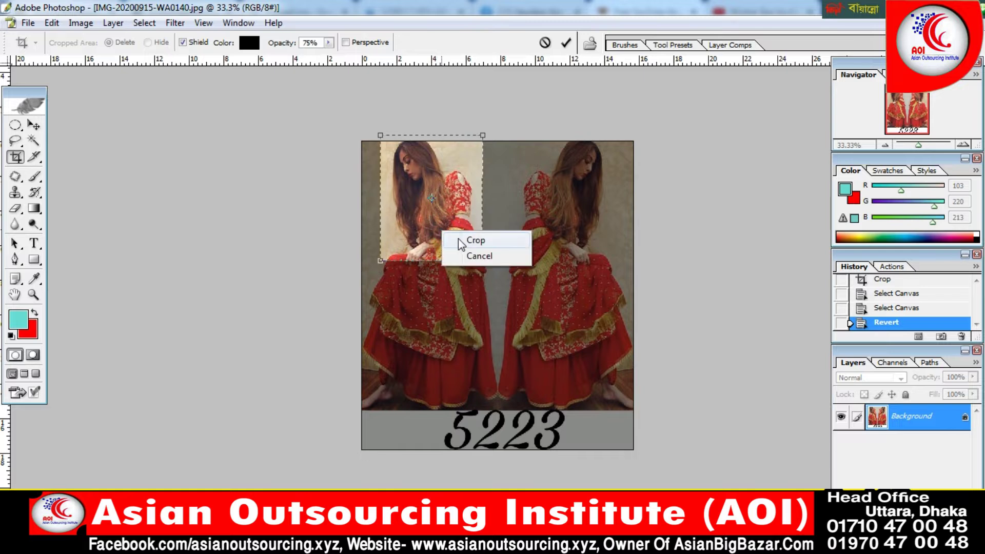
pyautogui.click(474, 240)
pyautogui.scroll(3, 472, 241)
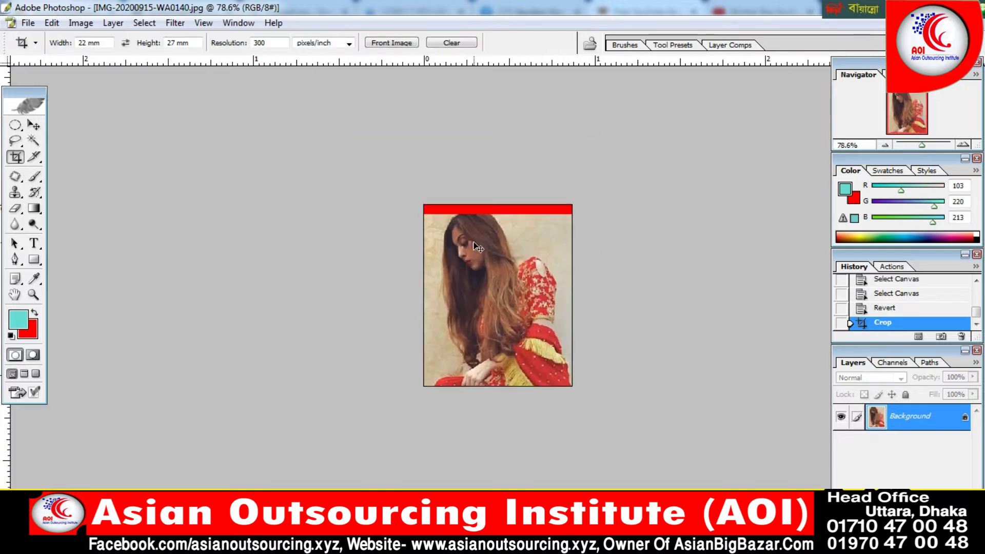
# - Crop the photo to the left figure's upper body at 22 × 27 mm, keeping the frame inside the image
pyautogui.scroll(-3, 472, 241)
pyautogui.moveTo(359, 118); pyautogui.dragTo(488, 257)
pyautogui.rightClick(432, 224)
pyautogui.click(451, 215)
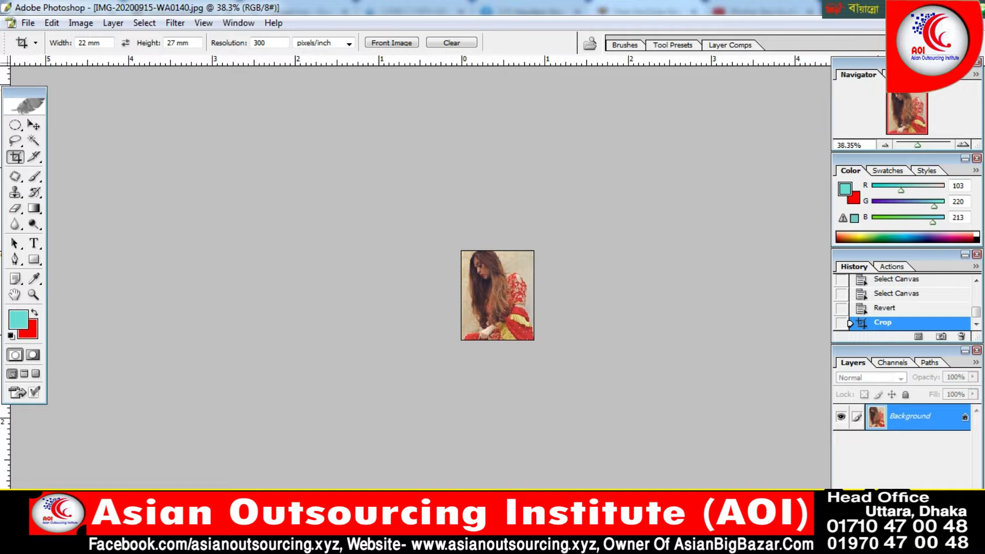
# - Select and copy the whole small cropped photo, and switch to the Untitled-2 page
pyautogui.click(963, 23)
pyautogui.hotkey('ctrl', 'a')
pyautogui.click(652, 260)
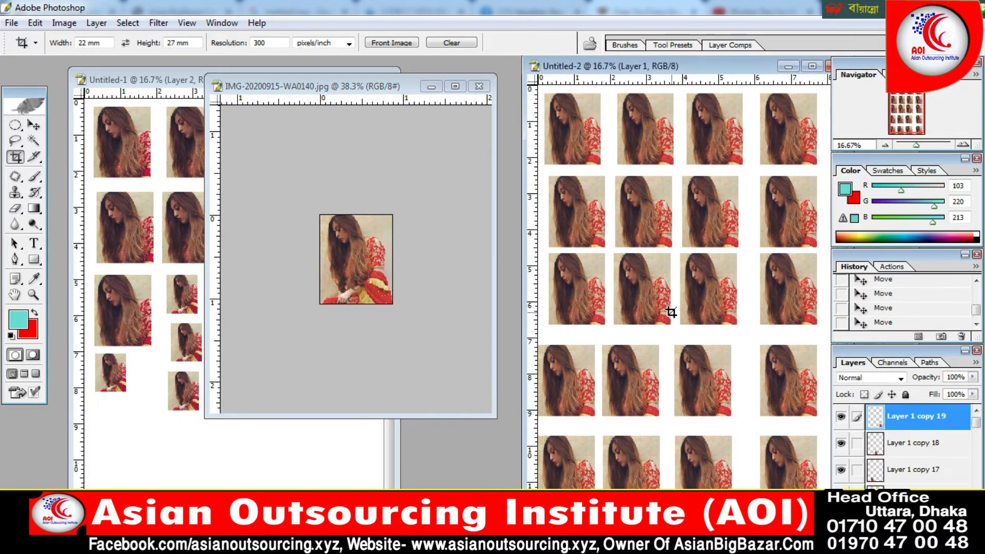
# - Undo the last four photo duplicates to clear the fifth row of the Untitled-2 page
pyautogui.hotkey('ctrl', 'alt', 'z')
pyautogui.hotkey('ctrl', 'alt', 'z')
pyautogui.hotkey('ctrl', 'alt', 'z')
pyautogui.hotkey('ctrl', 'alt', 'z')
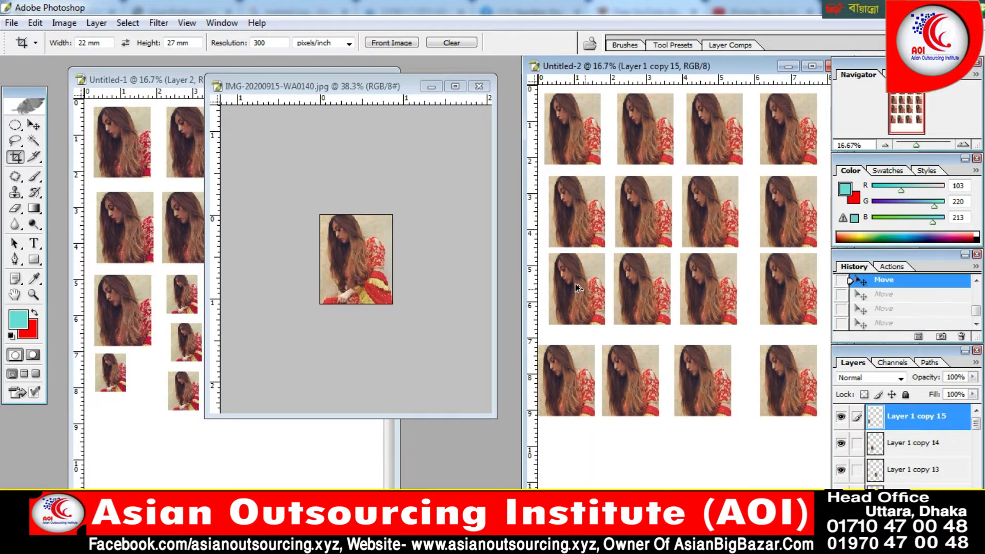
# - Paste the 22 × 27 mm photo and duplicate it into a row of four beneath the larger photos
pyautogui.hotkey('ctrl', 'v')
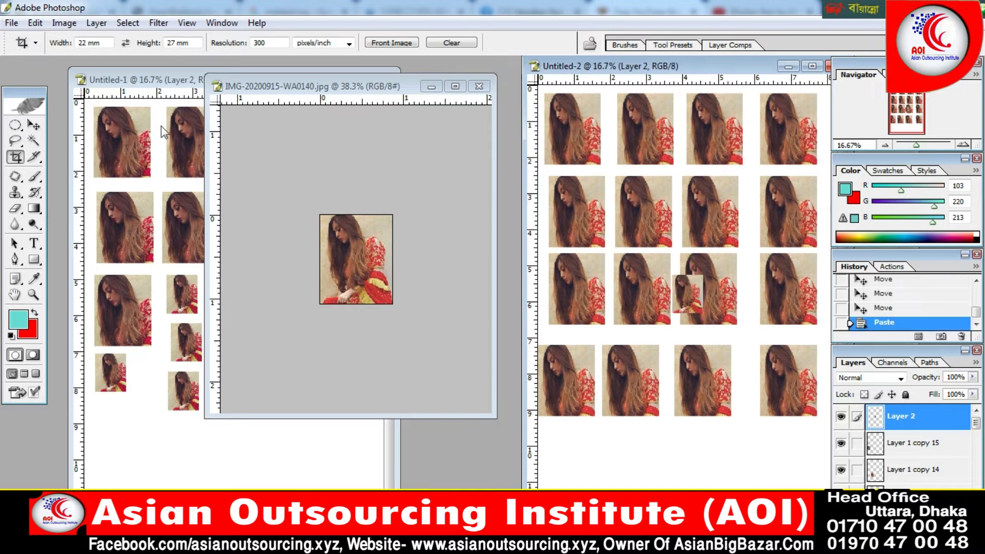
pyautogui.click(33, 125)
pyautogui.moveTo(686, 297); pyautogui.dragTo(566, 445)
pyautogui.moveTo(568, 446); pyautogui.dragTo(699, 458)
# - Revert IMG-20200915-WA0140.jpg to its original picture in a maximized window and activate the Crop tool
pyautogui.click(454, 93)
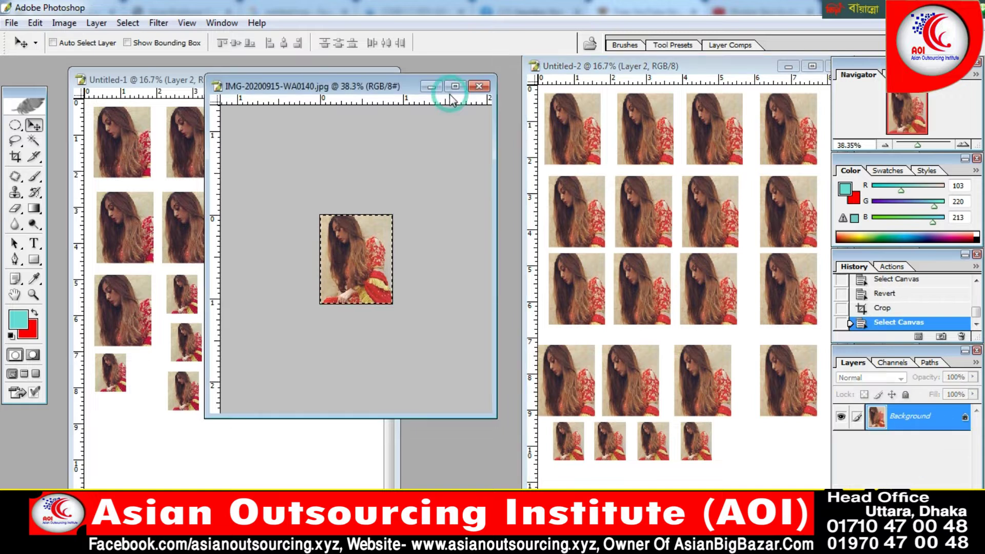
pyautogui.press('F12')
pyautogui.click(469, 87)
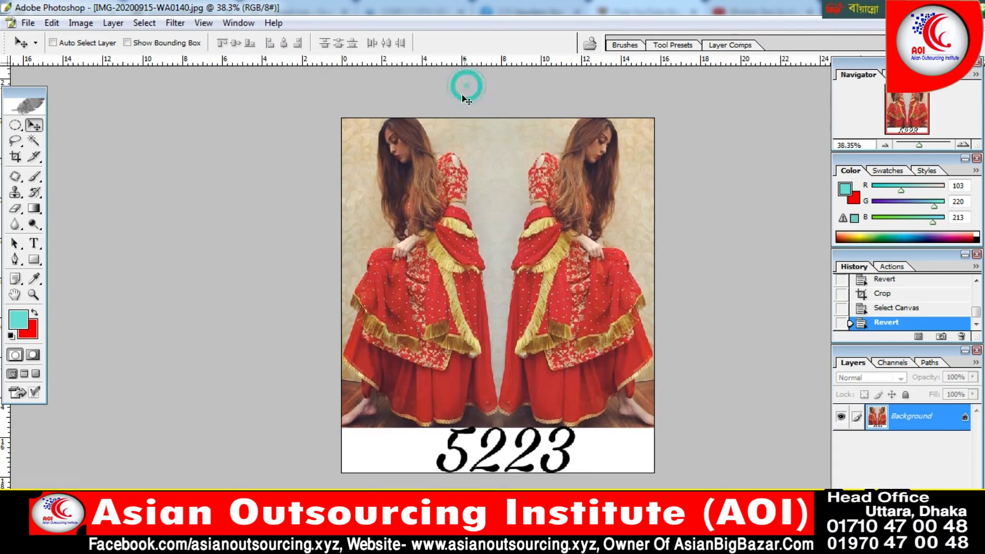
pyautogui.click(15, 156)
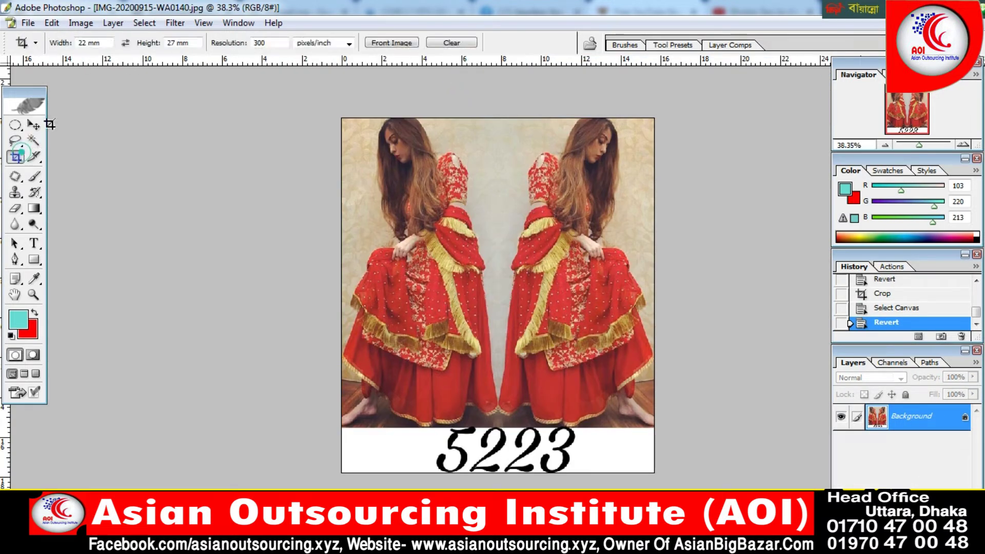
pyautogui.click(104, 44)
pyautogui.write('3.3')
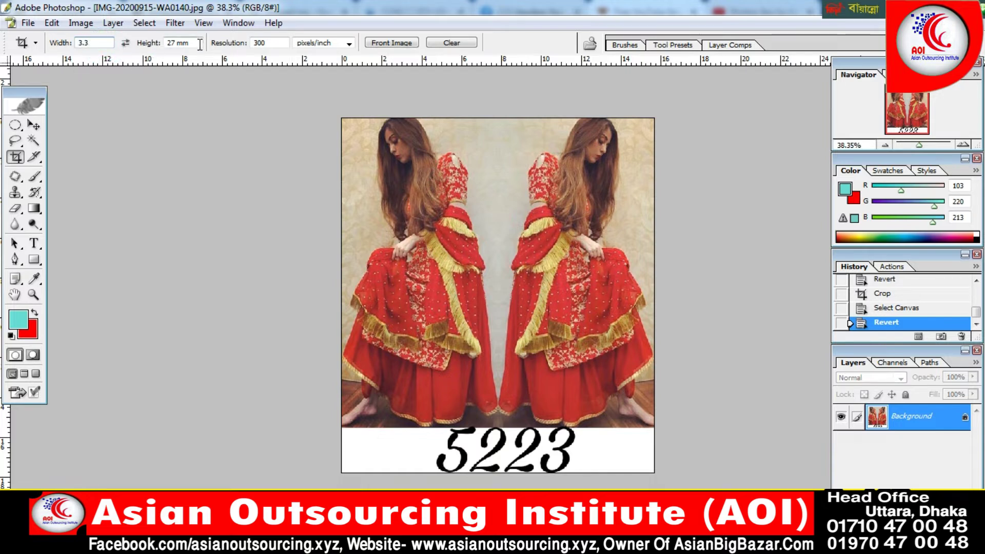
pyautogui.click(199, 44)
pyautogui.write('5')
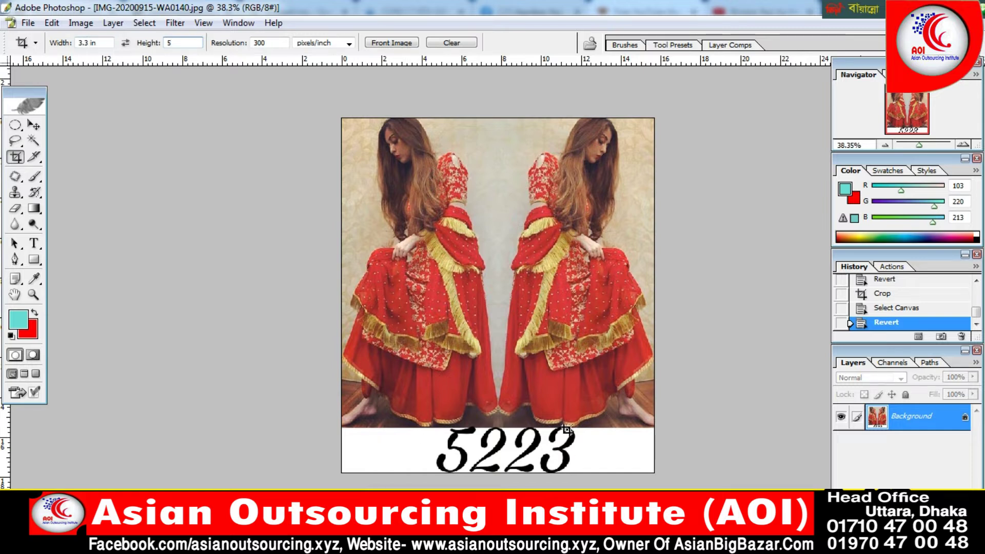
# - Clear the fixed crop dimensions and crop away the white strip with the number 5223 below the two figures
pyautogui.click(449, 43)
pyautogui.moveTo(334, 103); pyautogui.dragTo(800, 412)
pyautogui.press('Return')
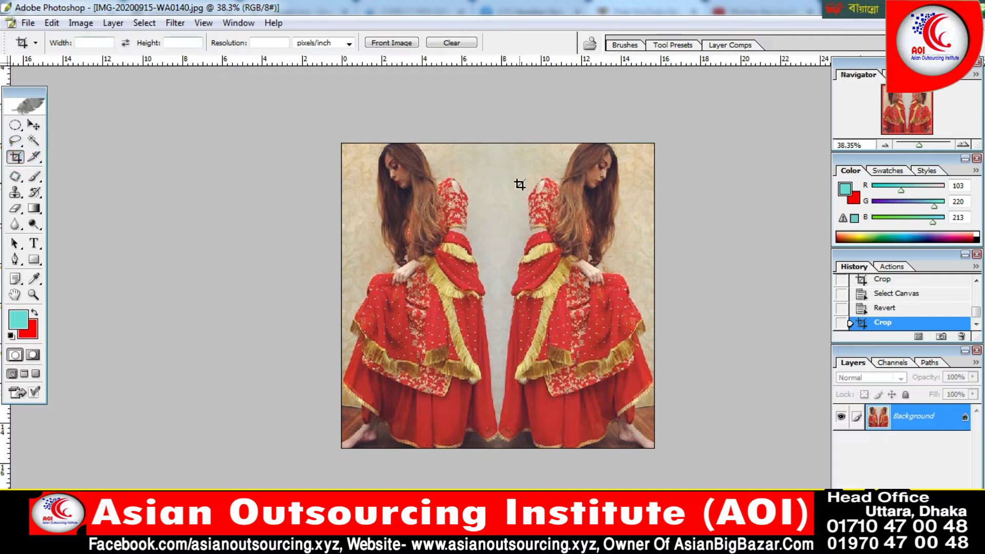
# - Resize the image to 3.5 inches wide and 5 inches high at 300 pixels/inch
pyautogui.click(80, 22)
pyautogui.click(126, 136)
pyautogui.doubleClick(342, 270)
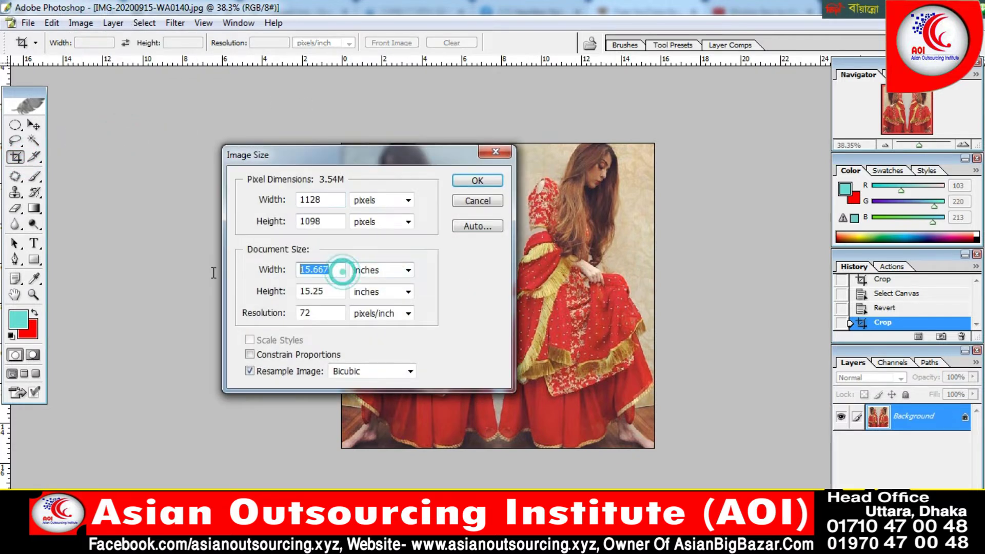
pyautogui.doubleClick(318, 313)
pyautogui.write('300')
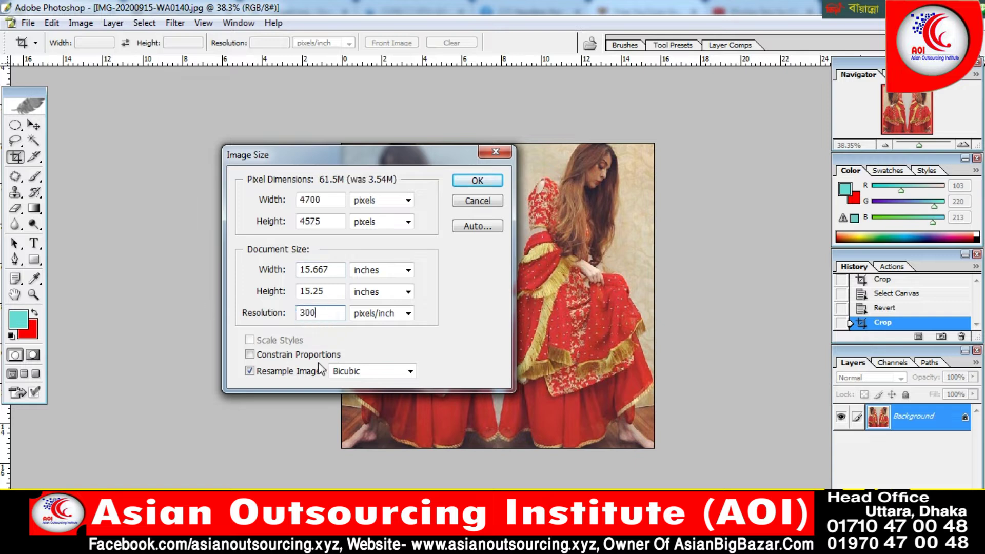
pyautogui.doubleClick(336, 269)
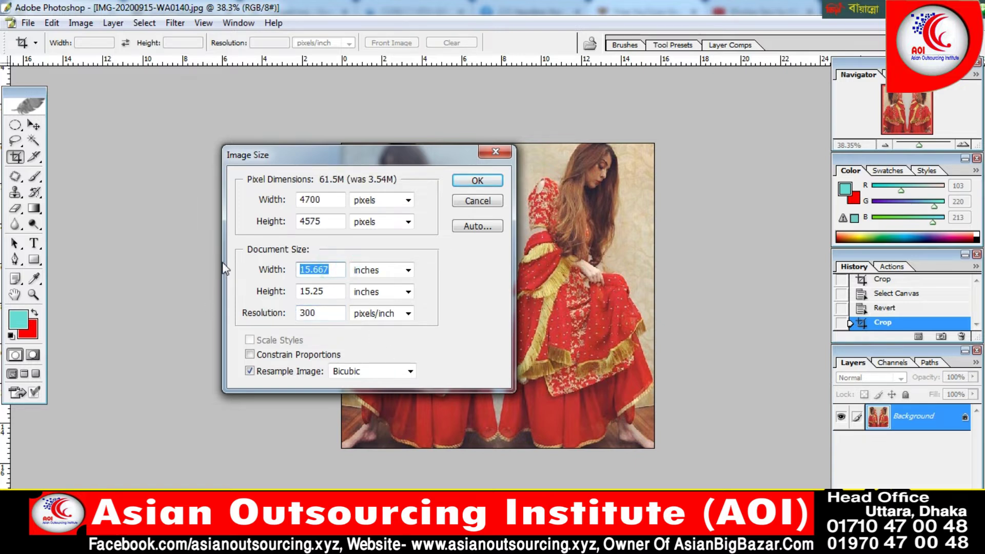
pyautogui.write('3.5')
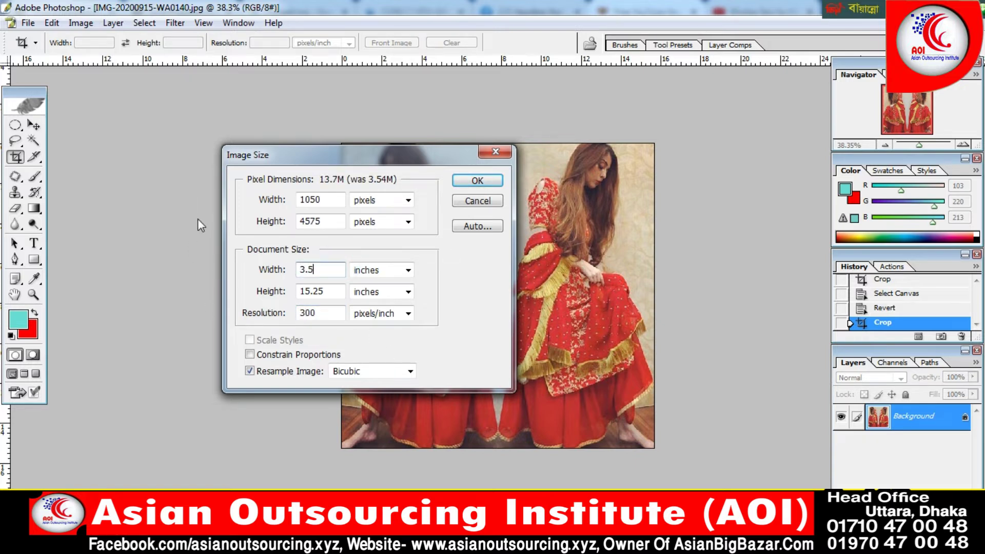
pyautogui.doubleClick(321, 291)
pyautogui.write('5')
pyautogui.press('Return')
pyautogui.scroll(-5, 315, 278)
pyautogui.scroll(4, 316, 278)
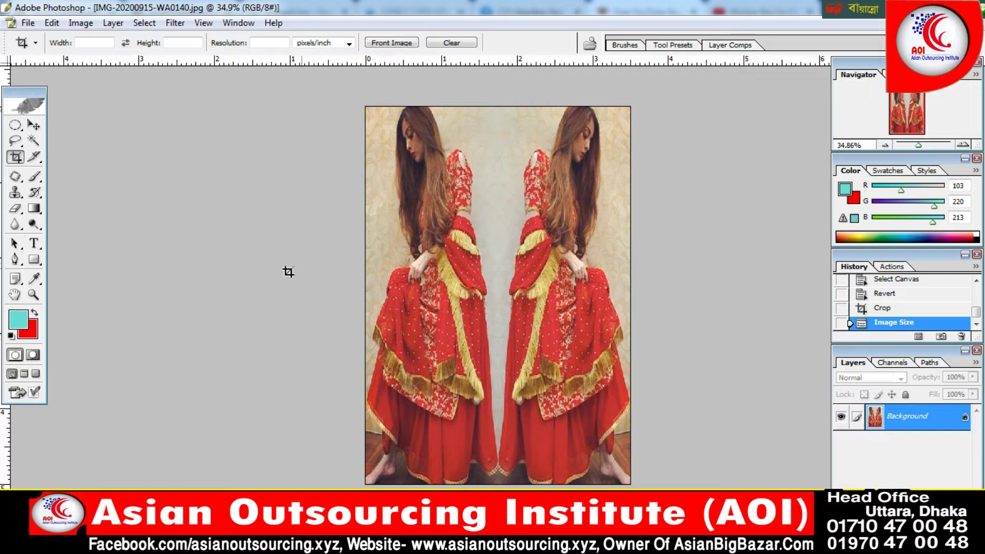
# - Resize the two-figure photo to 4 inches wide and 6 inches high
pyautogui.click(80, 22)
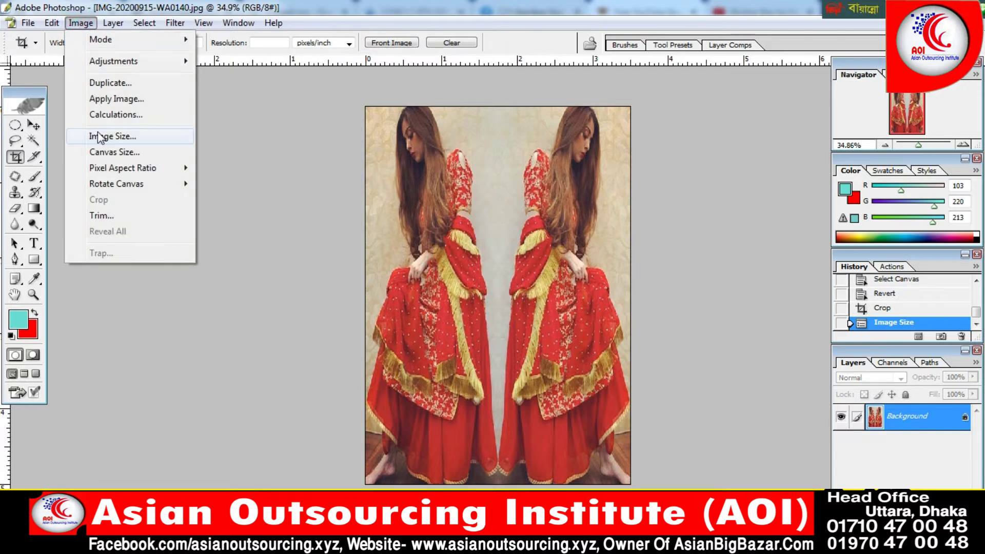
pyautogui.click(100, 136)
pyautogui.doubleClick(330, 268)
pyautogui.write('4')
pyautogui.doubleClick(316, 292)
pyautogui.write('8')
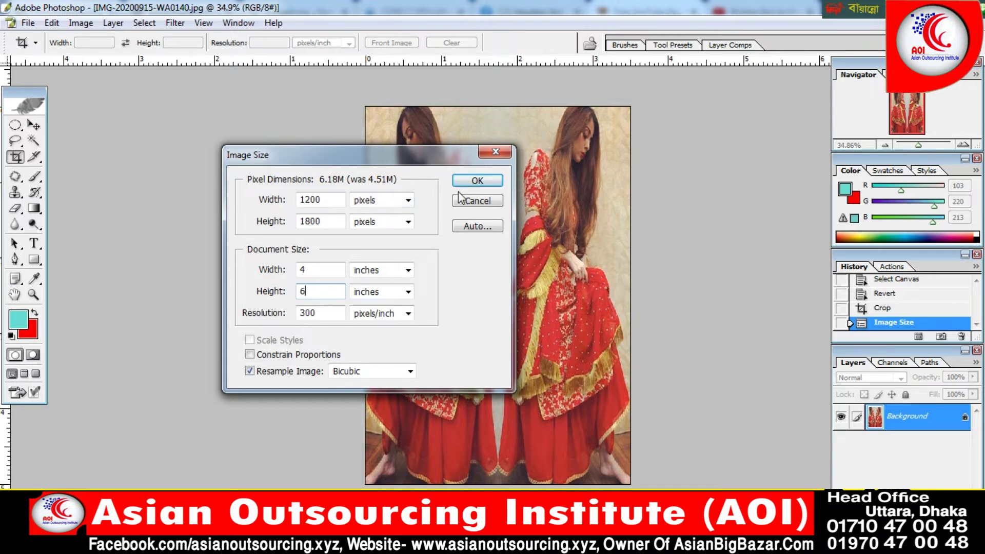
pyautogui.click(477, 184)
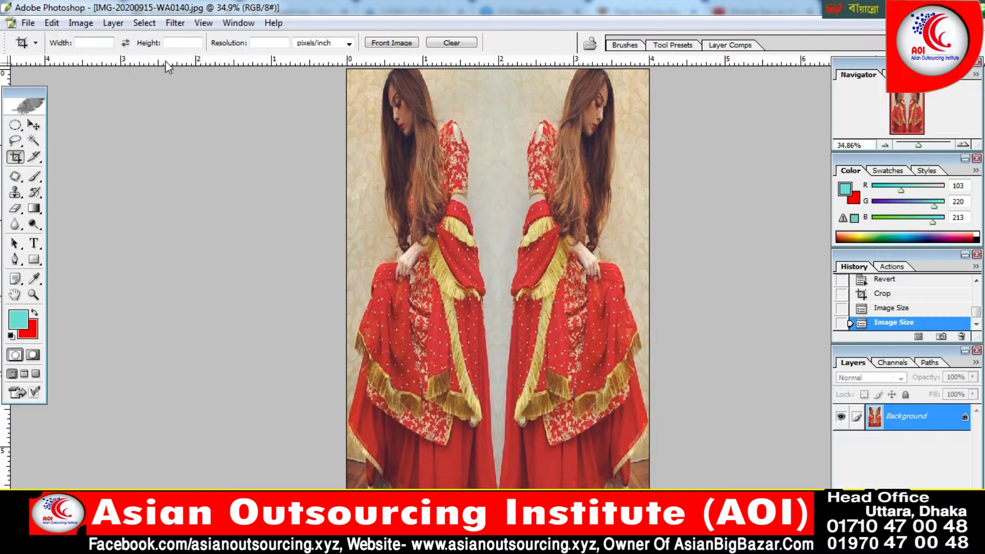
# - Resize the two-figure photo to 6 inches wide and 8 inches high
pyautogui.click(82, 23)
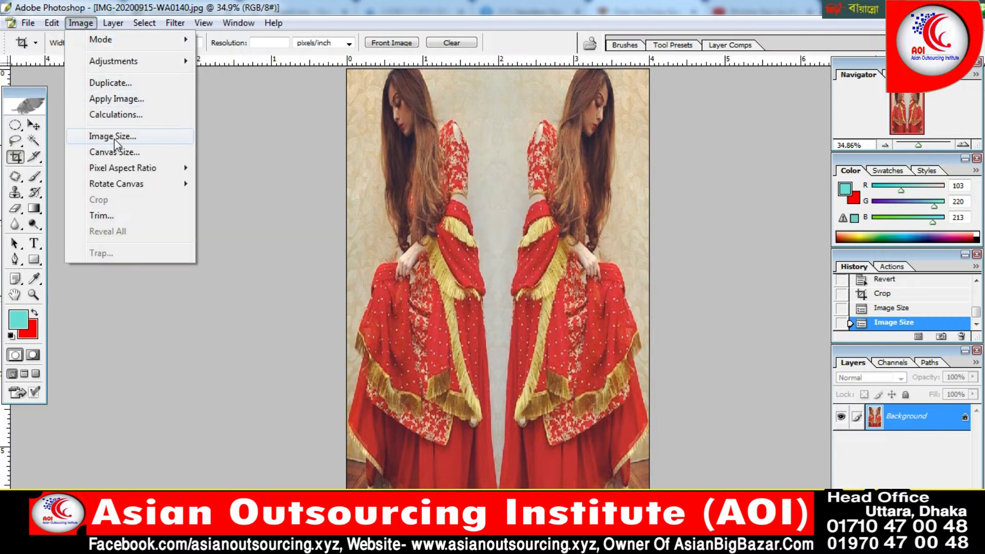
pyautogui.click(113, 135)
pyautogui.doubleClick(326, 276)
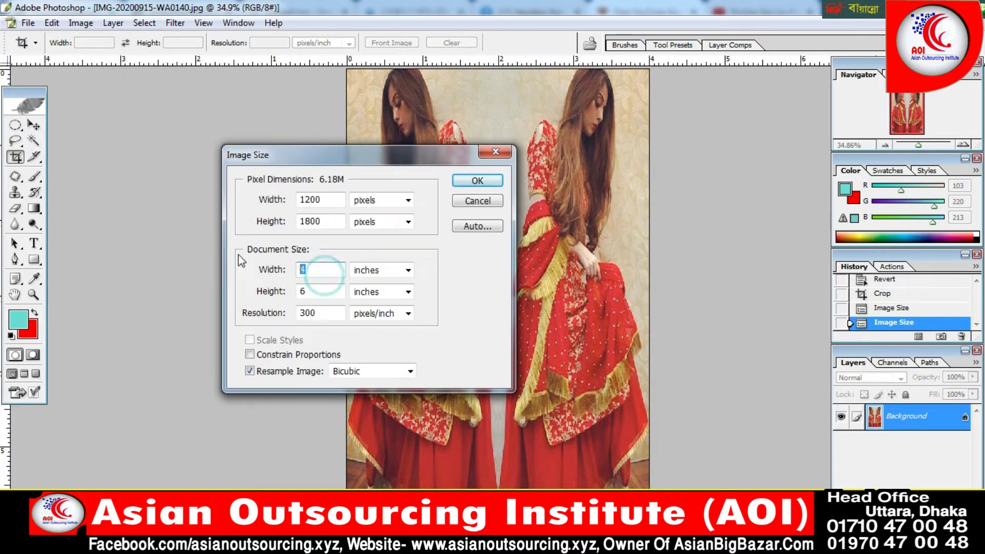
pyautogui.write('6')
pyautogui.doubleClick(314, 288)
pyautogui.write('8')
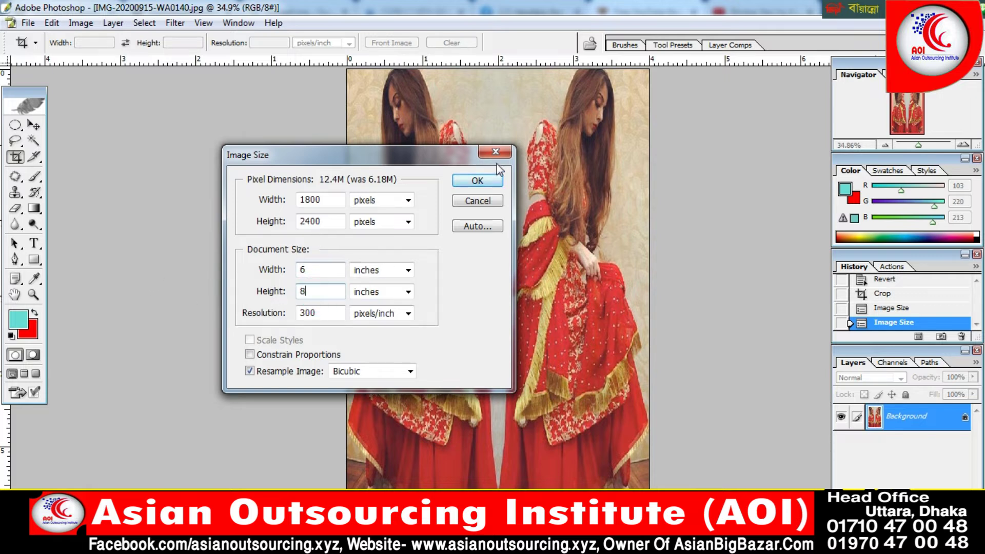
pyautogui.click(492, 180)
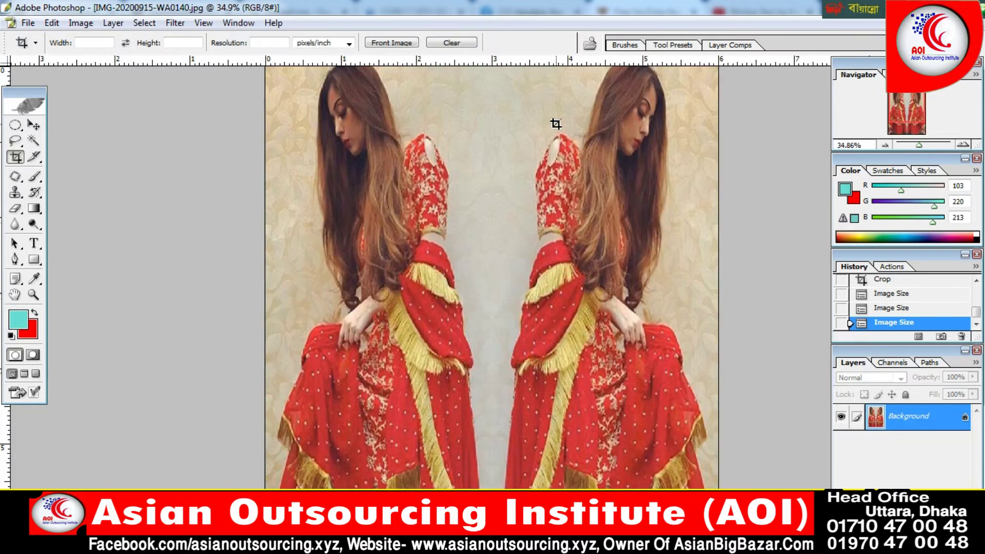
pyautogui.hotkey('ctrl', '-')
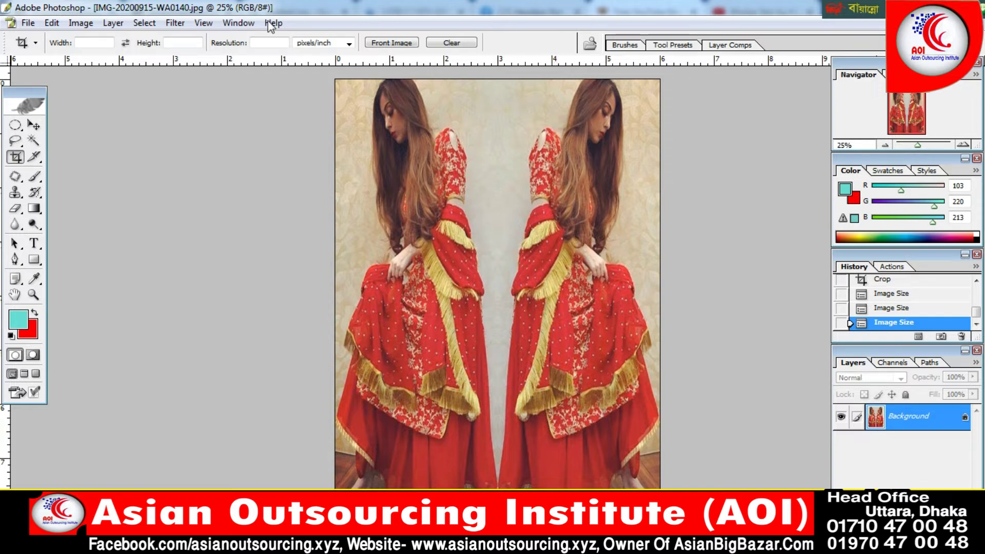
# - Resize the two-figure photo to 8 inches wide and 10 inches high
pyautogui.click(80, 22)
pyautogui.click(106, 136)
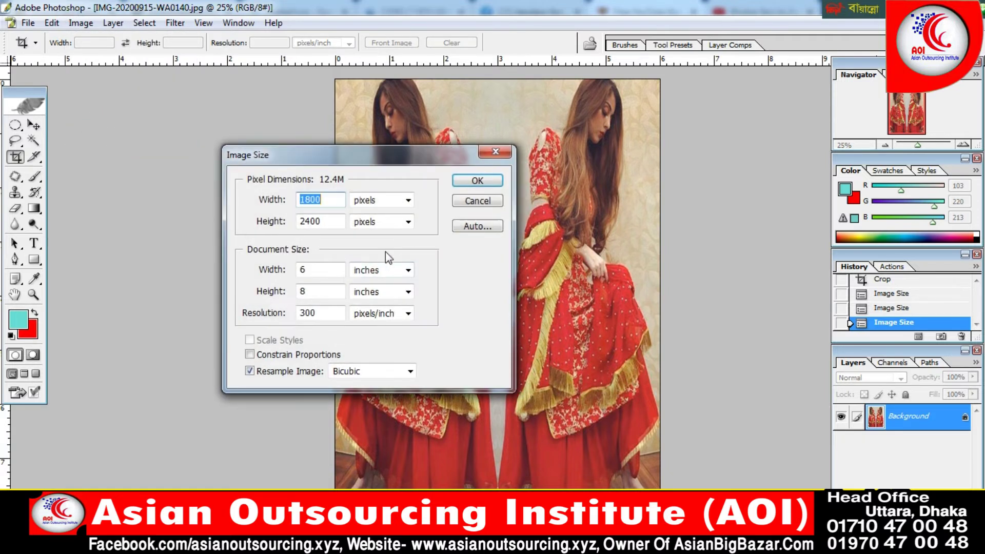
pyautogui.doubleClick(325, 268)
pyautogui.write('8')
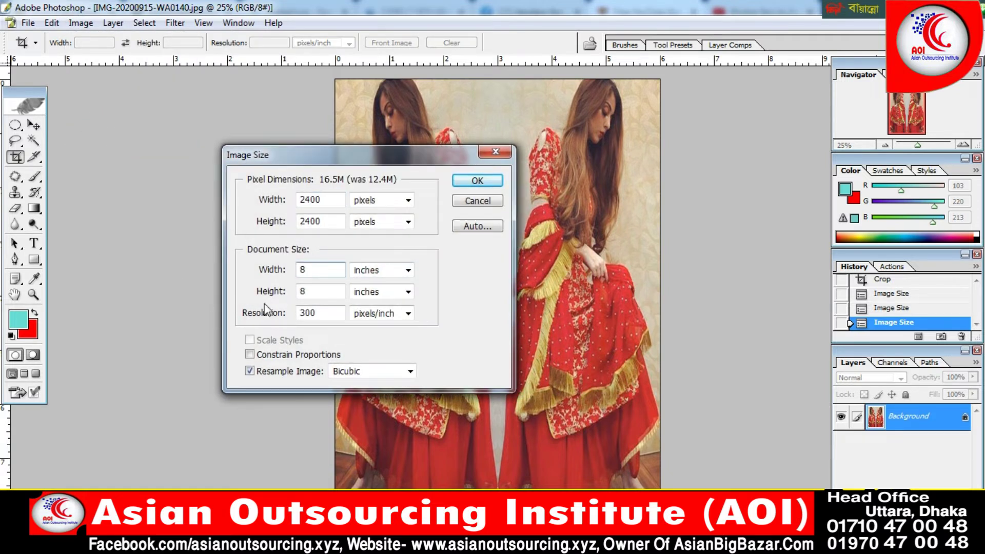
pyautogui.doubleClick(306, 292)
pyautogui.write('10')
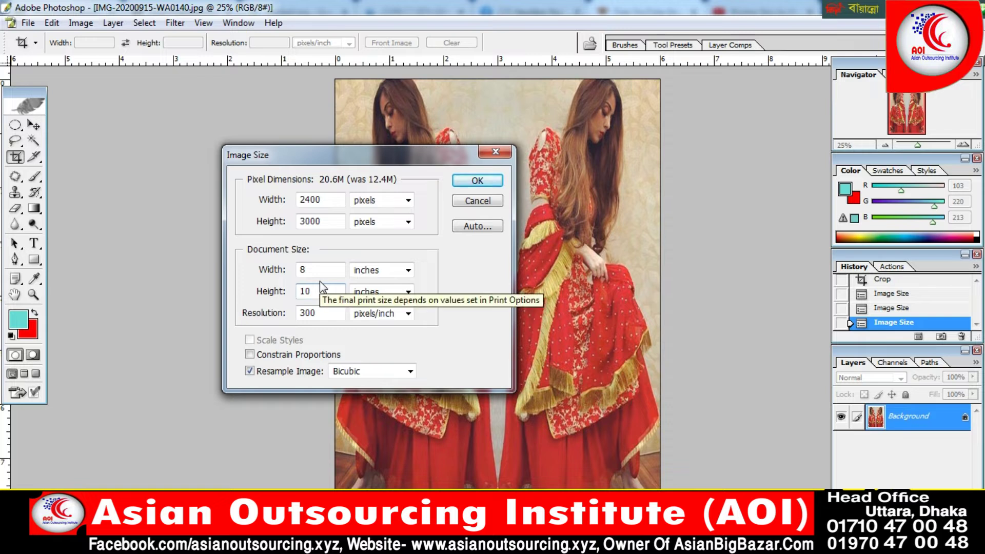
pyautogui.click(477, 182)
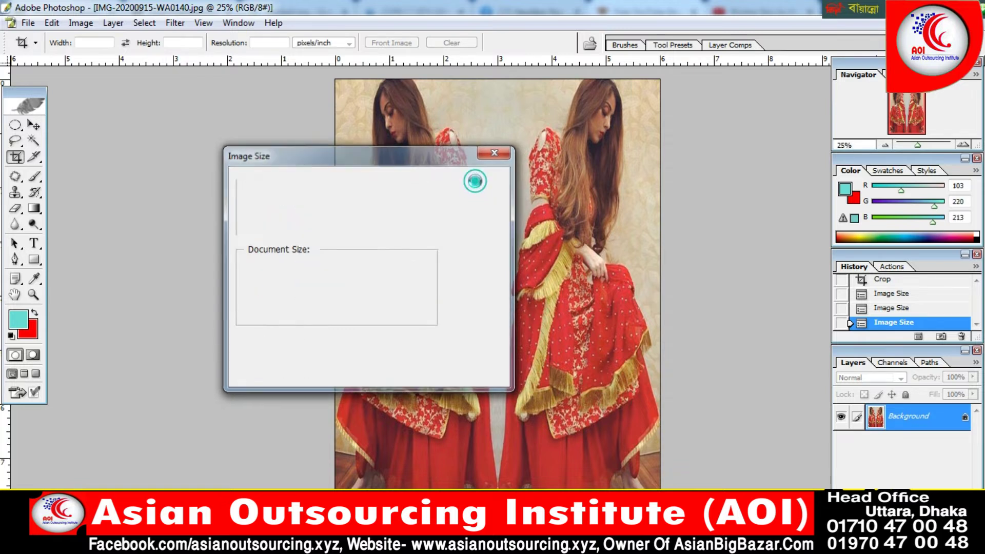
pyautogui.hotkey('ctrl', '-')
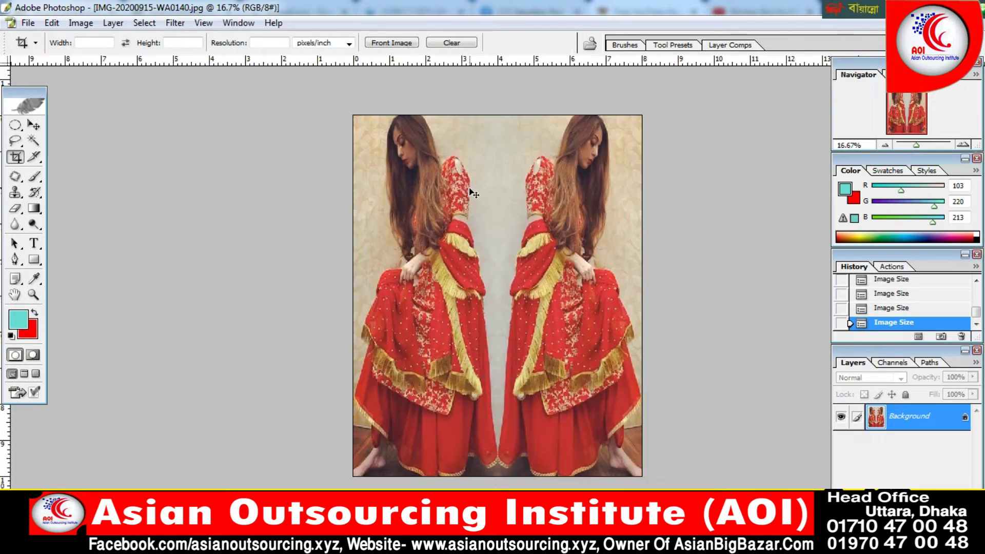
# - Resize the two-figure photo to 10 inches wide and 12 inches high
pyautogui.click(80, 23)
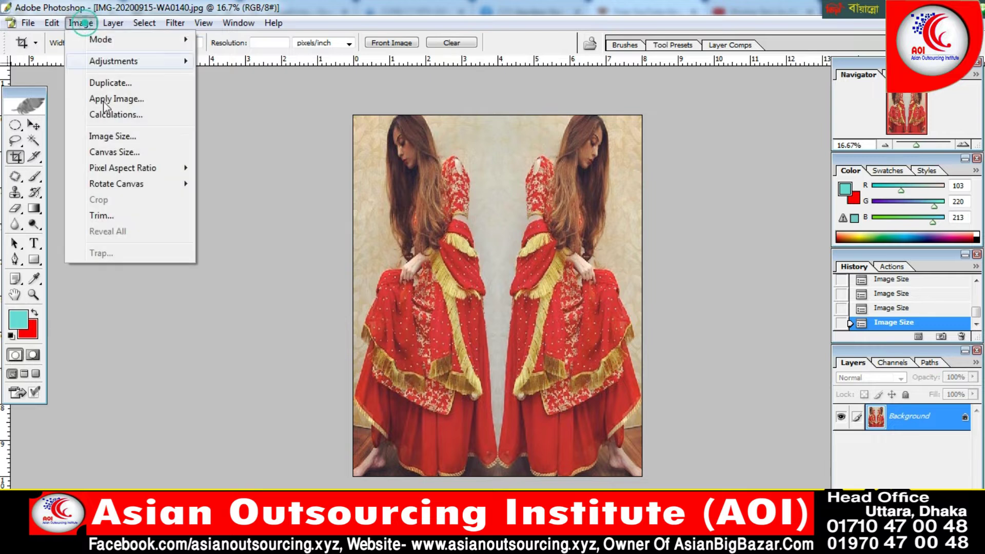
pyautogui.click(106, 134)
pyautogui.doubleClick(308, 270)
pyautogui.write('10')
pyautogui.doubleClick(314, 291)
pyautogui.write('12')
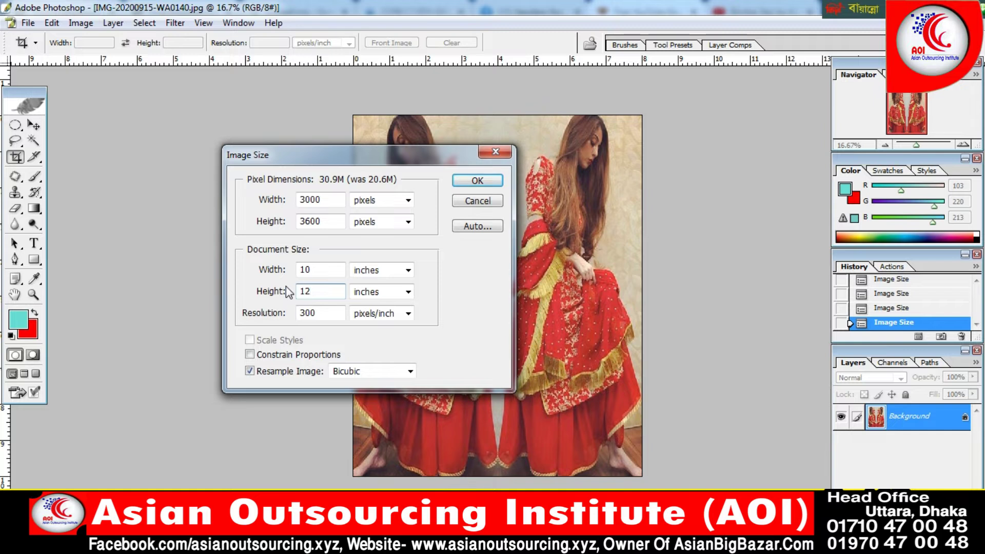
pyautogui.press('Return')
# - Resize the two-figure photo to 12 inches wide and 16 inches high
pyautogui.click(81, 22)
pyautogui.click(95, 134)
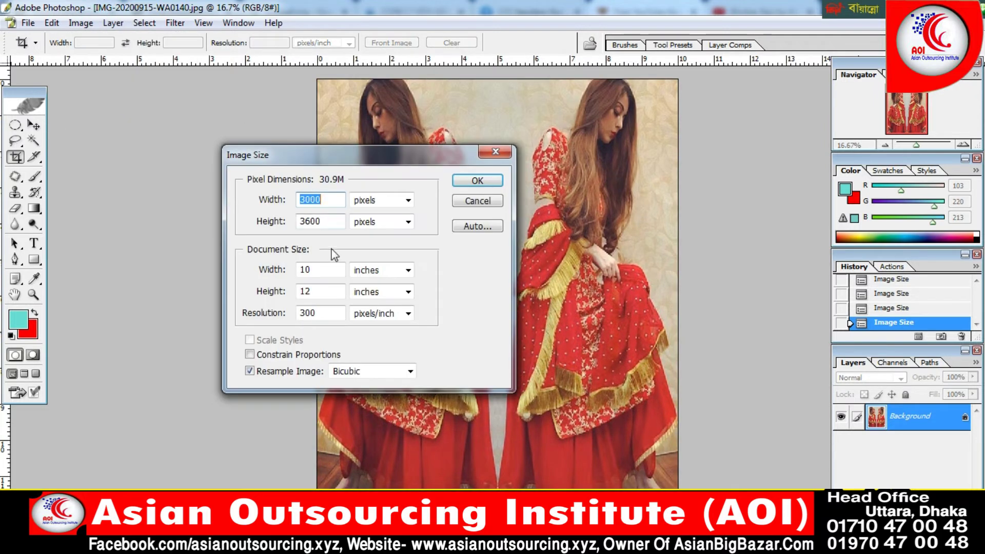
pyautogui.doubleClick(314, 269)
pyautogui.write('12')
pyautogui.doubleClick(314, 292)
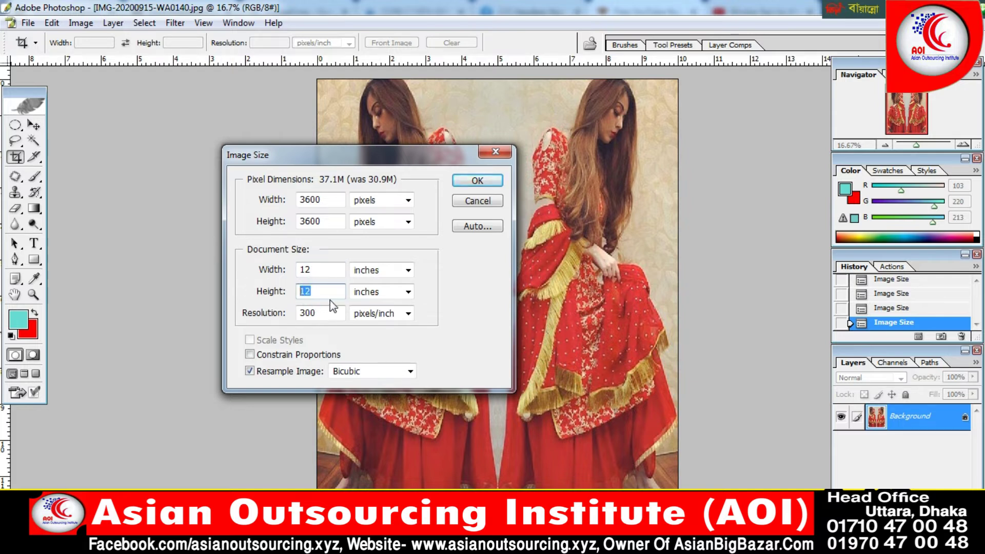
pyautogui.write('16')
pyautogui.click(459, 180)
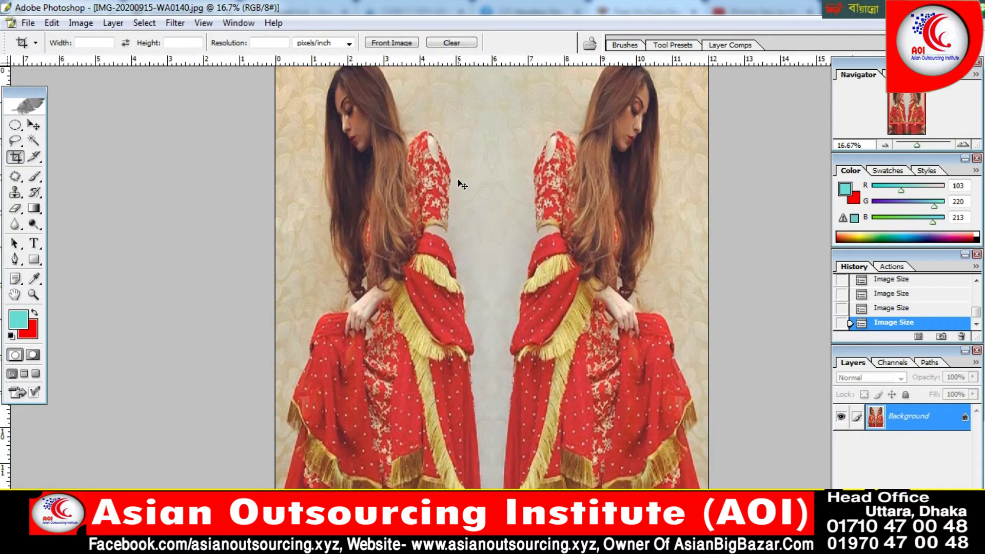
pyautogui.hotkey('ctrl', '-')
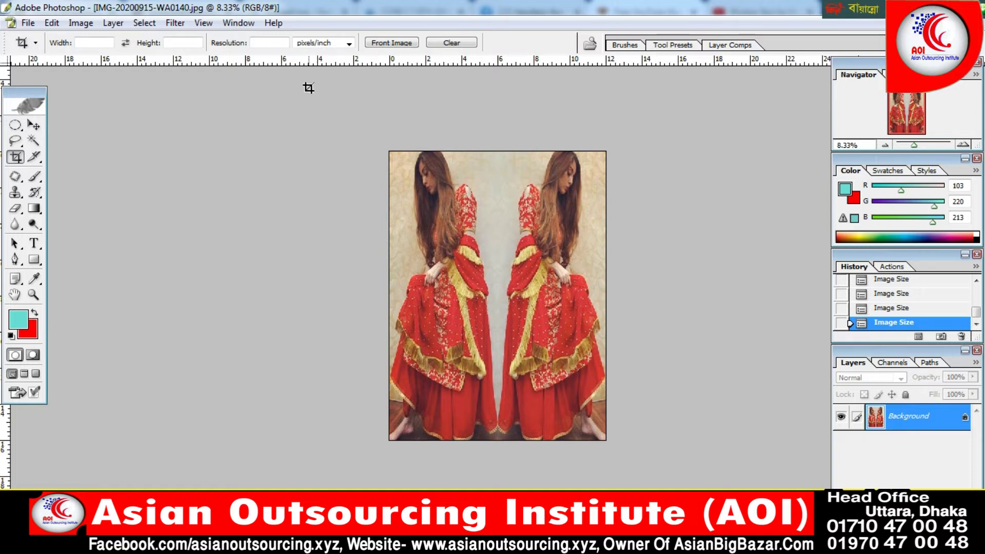
# - Close IMG-20200915-WA0140.jpg without saving and try to open the download (2) picture of the woman in black with a red scarf
pyautogui.hotkey('ctrl', 'w')
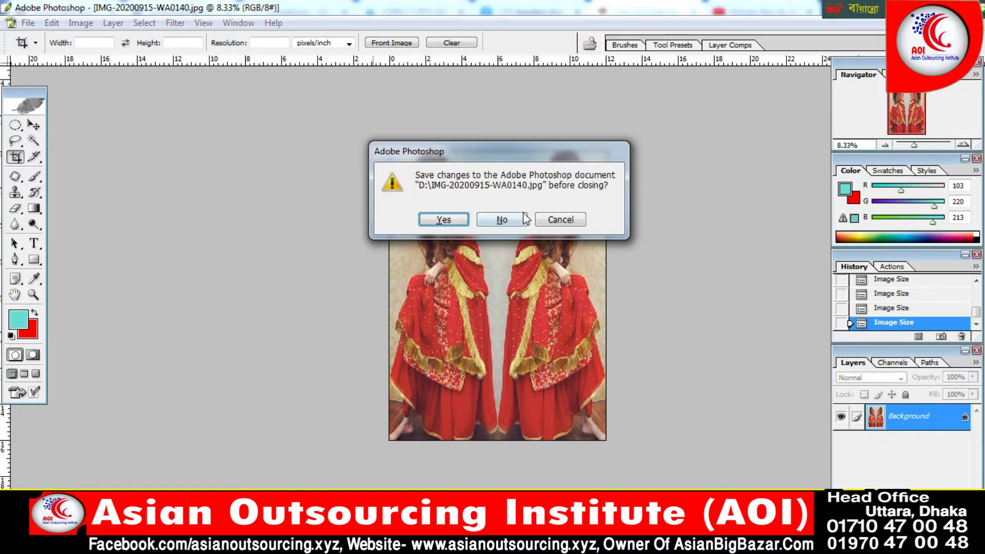
pyautogui.click(503, 217)
pyautogui.hotkey('ctrl', 'o')
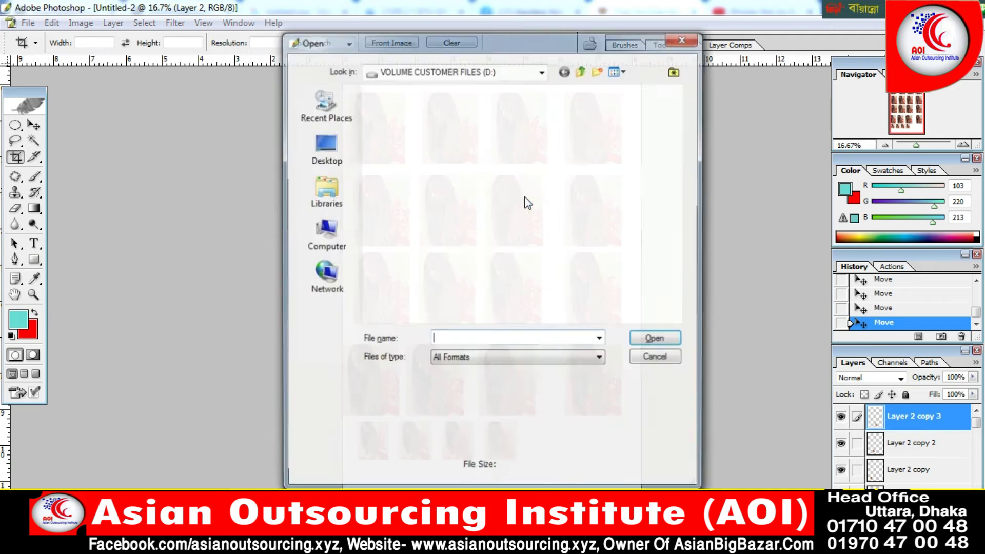
pyautogui.moveTo(679, 101); pyautogui.dragTo(685, 161)
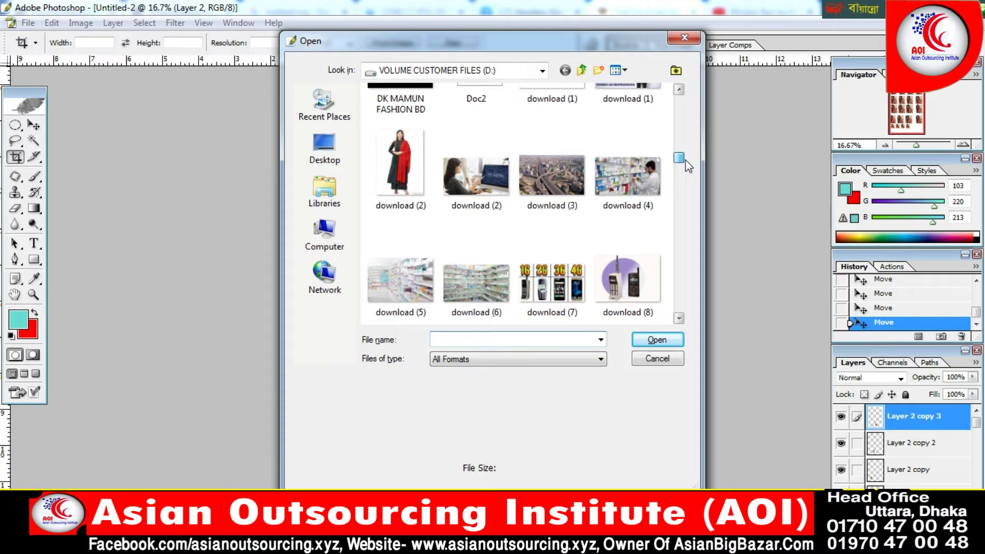
pyautogui.click(398, 183)
pyautogui.click(471, 210)
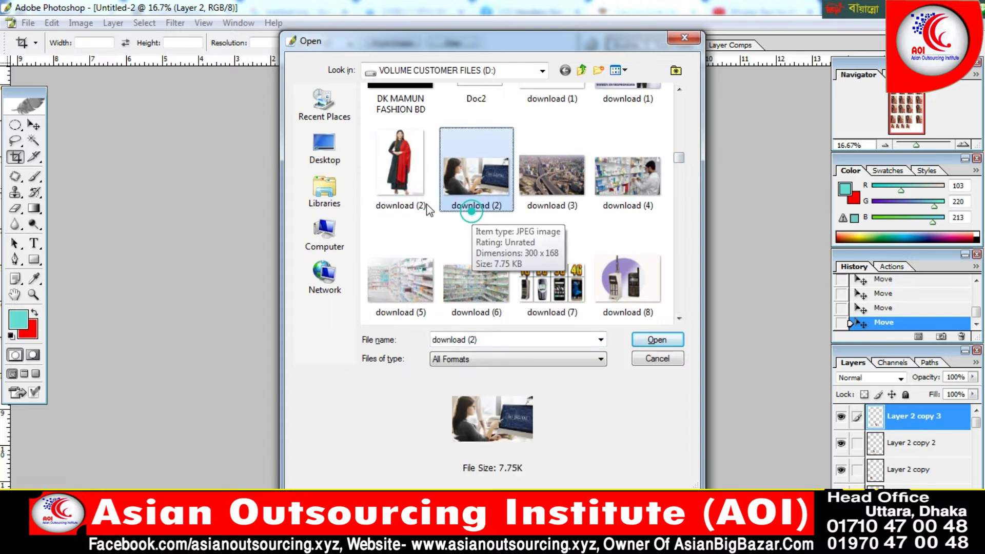
pyautogui.doubleClick(400, 175)
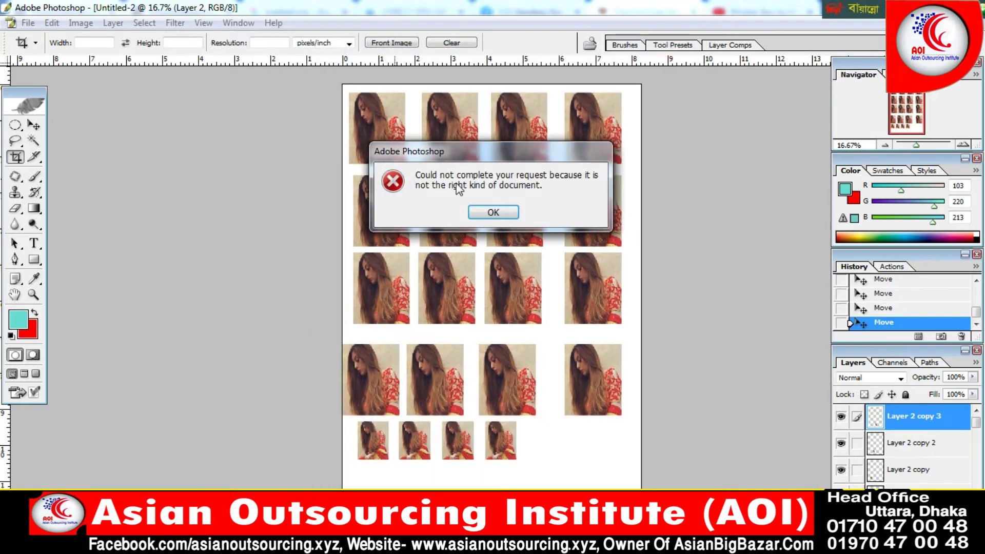
pyautogui.click(505, 211)
# - Open download (2).jpg, the picture of a woman at a computer, from drive D
pyautogui.hotkey('ctrl', 'o')
pyautogui.moveTo(679, 101); pyautogui.dragTo(680, 161)
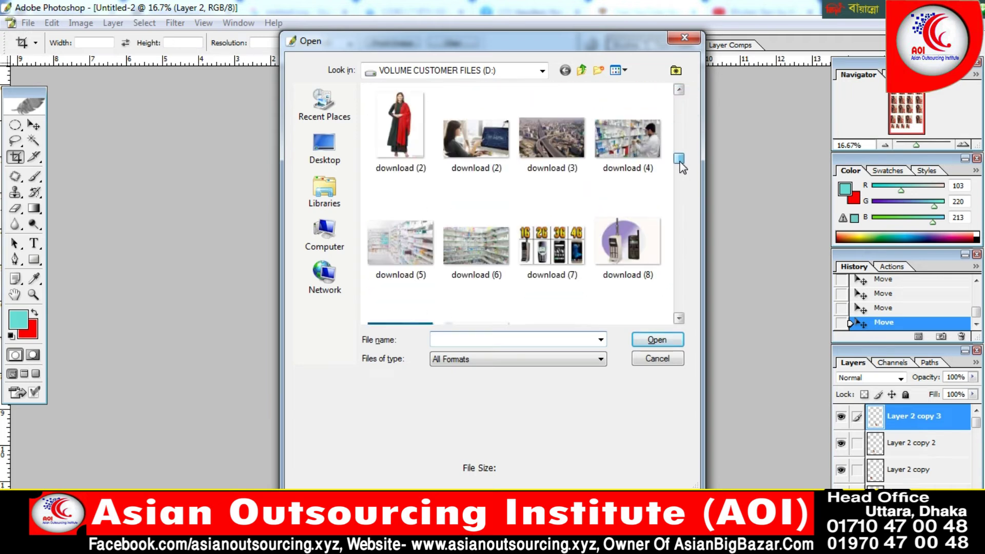
pyautogui.doubleClick(501, 163)
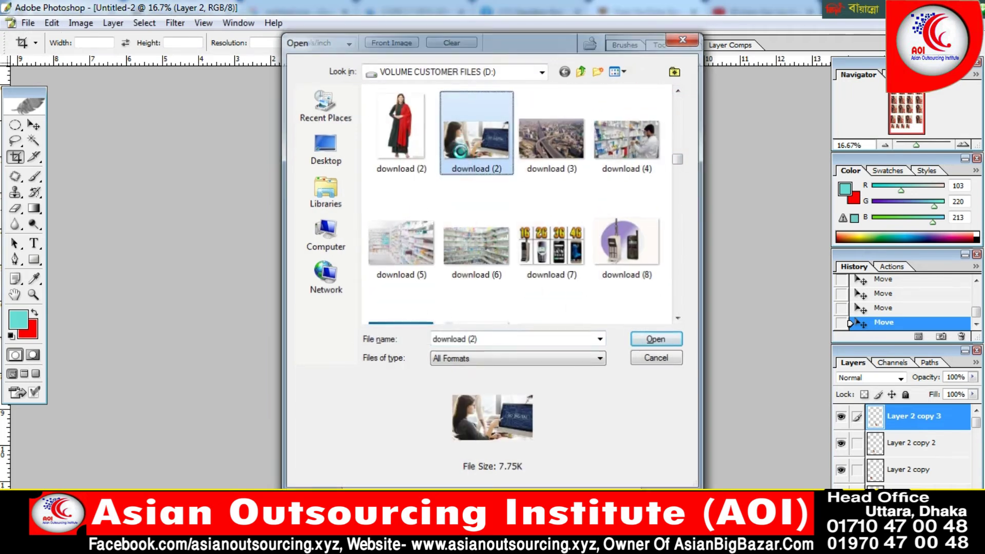
pyautogui.scroll(8, 511, 181)
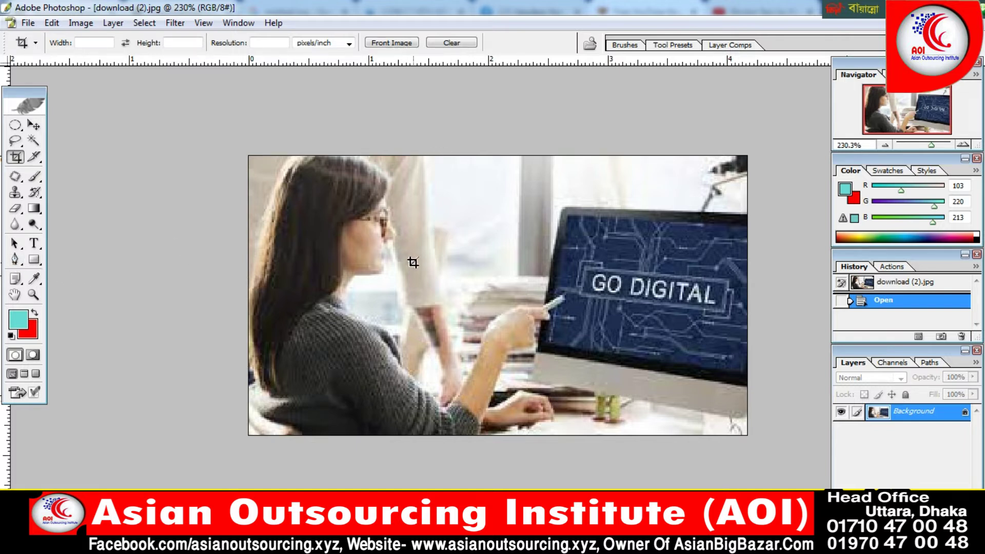
# - Open IMG-20200915-WA0141.jpg and IMG-20200915-WA0141-removebg-preview.png together from drive D
pyautogui.hotkey('ctrl', 'o')
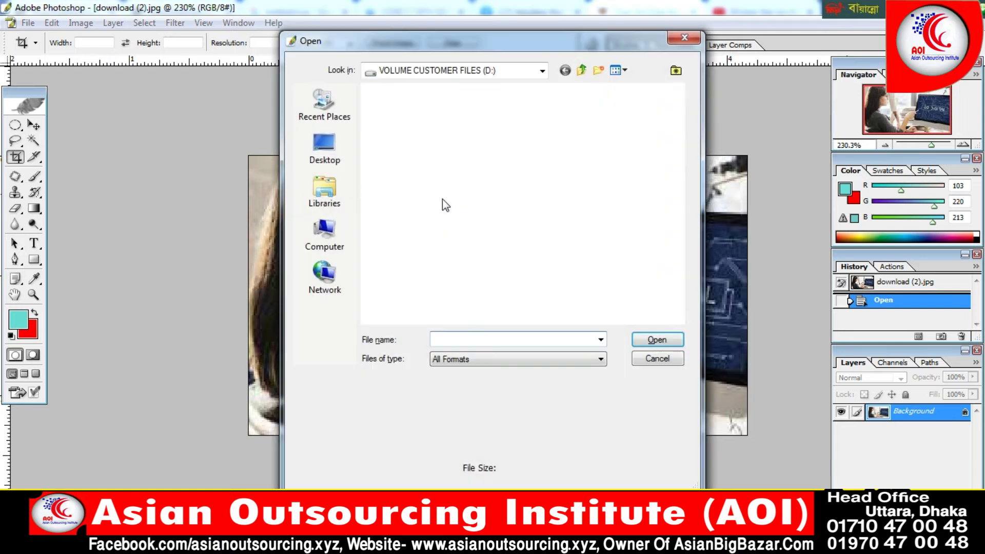
pyautogui.moveTo(677, 102); pyautogui.dragTo(691, 185)
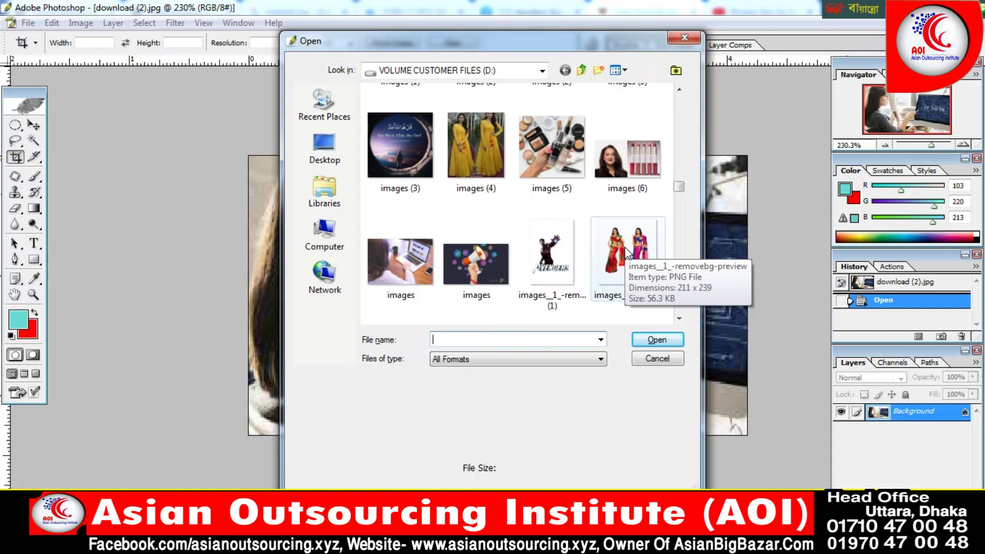
pyautogui.moveTo(685, 188); pyautogui.dragTo(694, 201)
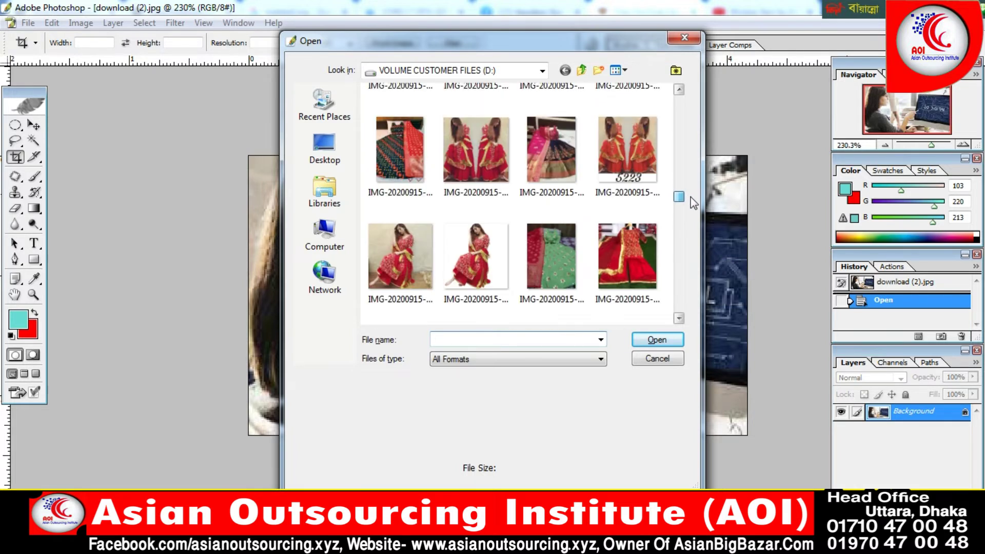
pyautogui.click(625, 176)
pyautogui.click(420, 256)
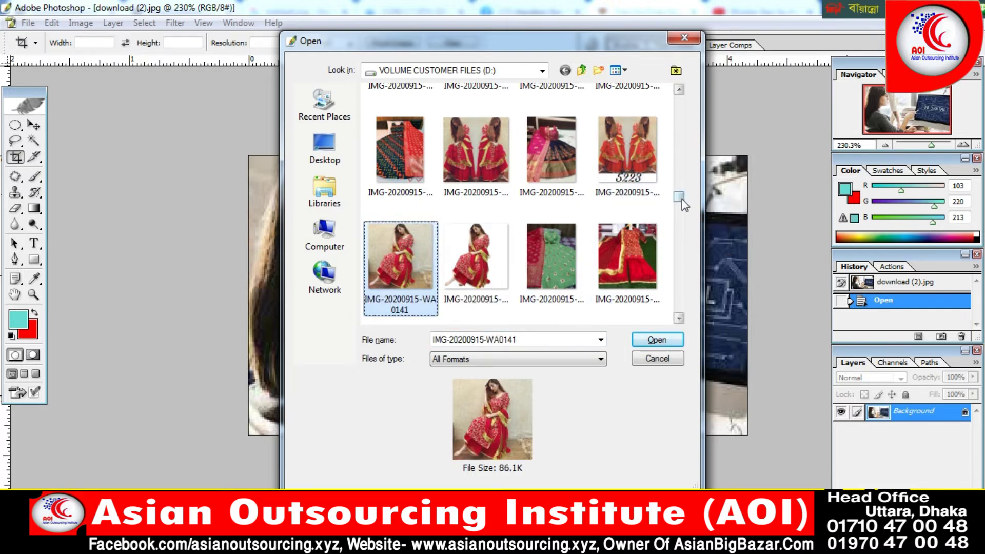
pyautogui.moveTo(683, 205); pyautogui.dragTo(683, 207)
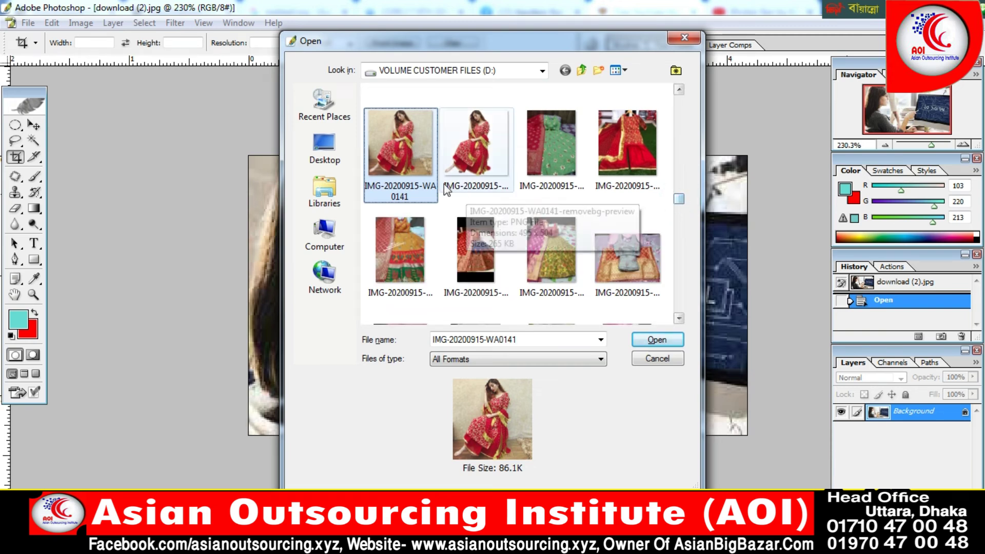
pyautogui.click(466, 174)
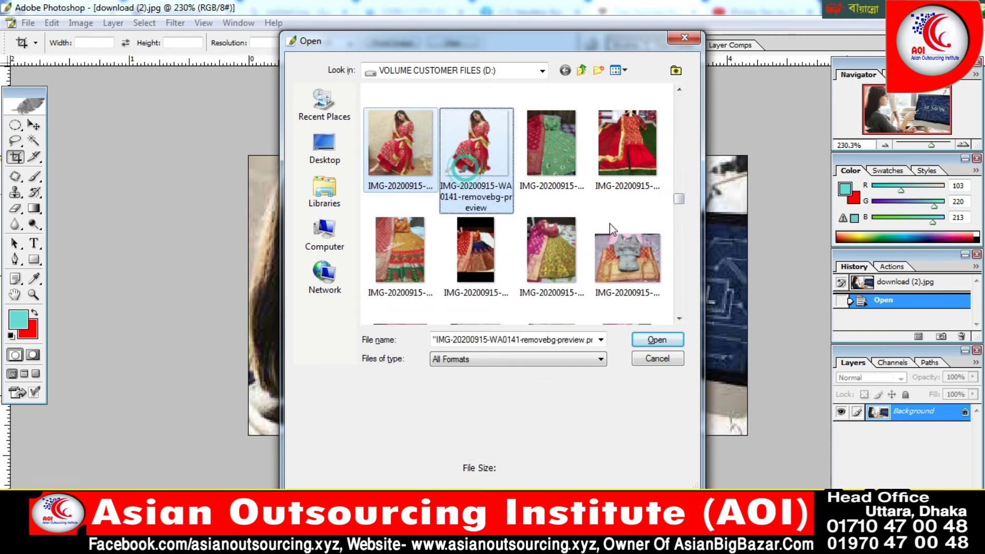
pyautogui.click(657, 340)
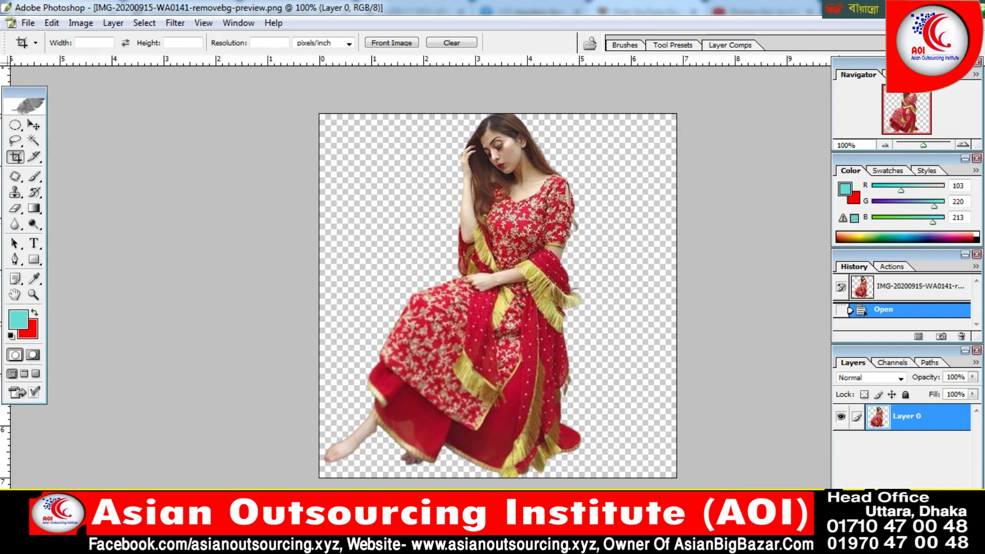
# - Restore the document windows to floating and arrange the removebg-preview PNG and IMG-20200915-WA0141.jpg side by side
pyautogui.click(962, 23)
pyautogui.moveTo(363, 128); pyautogui.dragTo(319, 98)
pyautogui.moveTo(590, 114); pyautogui.dragTo(466, 113)
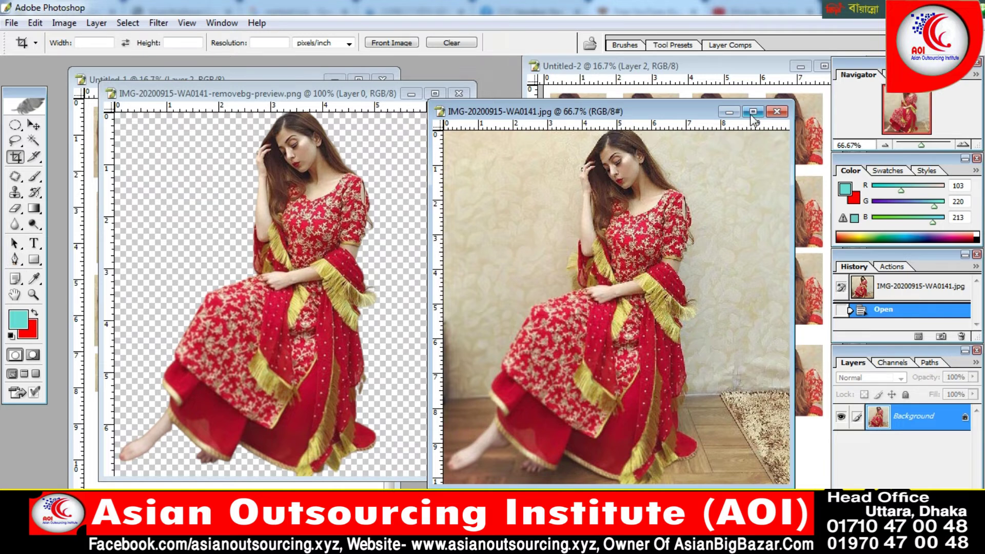
# - Trace a closed path with the Pen tool in Paths mode around the seated woman in IMG-20200915-WA0141.jpg
pyautogui.click(15, 259)
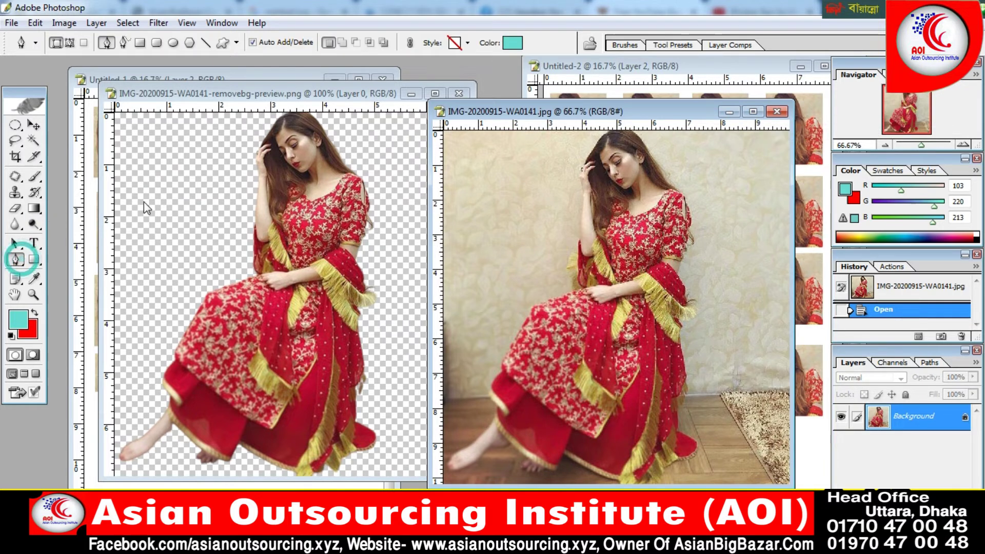
pyautogui.click(69, 43)
pyautogui.click(453, 452)
pyautogui.moveTo(494, 422); pyautogui.dragTo(486, 365)
pyautogui.moveTo(508, 339); pyautogui.dragTo(519, 315)
pyautogui.moveTo(549, 295); pyautogui.dragTo(565, 189)
pyautogui.moveTo(583, 156); pyautogui.dragTo(634, 134)
pyautogui.moveTo(665, 155); pyautogui.dragTo(675, 176)
pyautogui.moveTo(691, 209); pyautogui.dragTo(699, 220)
pyautogui.moveTo(705, 269); pyautogui.dragTo(699, 324)
pyautogui.moveTo(699, 377); pyautogui.dragTo(693, 442)
pyautogui.moveTo(648, 482); pyautogui.dragTo(603, 483)
pyautogui.moveTo(536, 475); pyautogui.dragTo(506, 444)
pyautogui.moveTo(503, 443); pyautogui.dragTo(488, 457)
pyautogui.moveTo(478, 468); pyautogui.dragTo(469, 471)
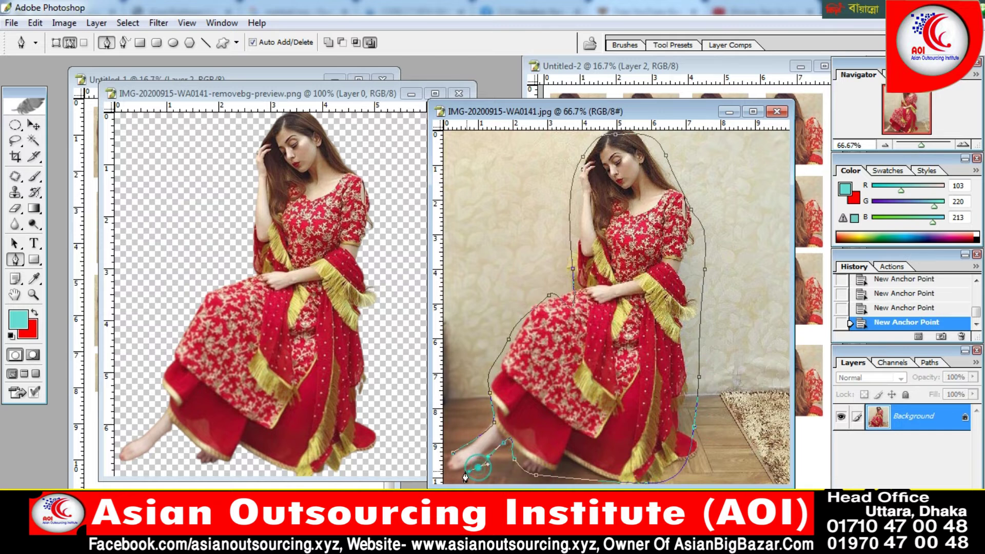
pyautogui.click(451, 453)
# - Convert the path into a selection, try clearing the area inside it, and undo the clear
pyautogui.rightClick(522, 359)
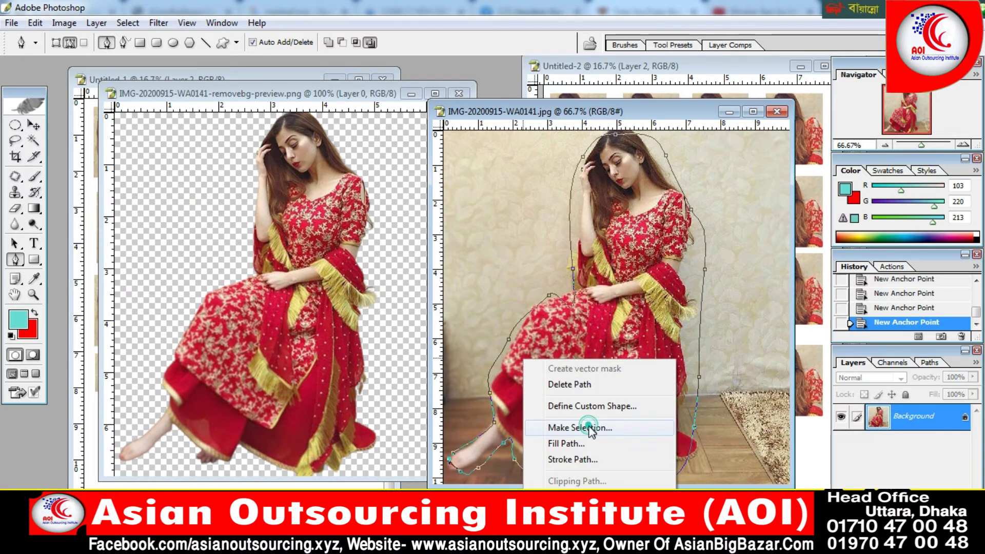
pyautogui.click(589, 429)
pyautogui.click(434, 212)
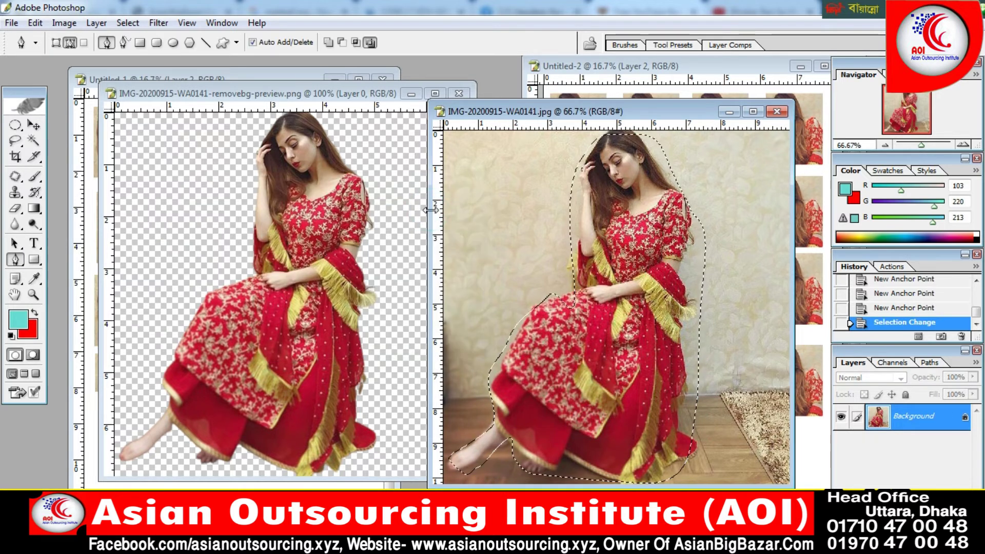
pyautogui.press('Delete')
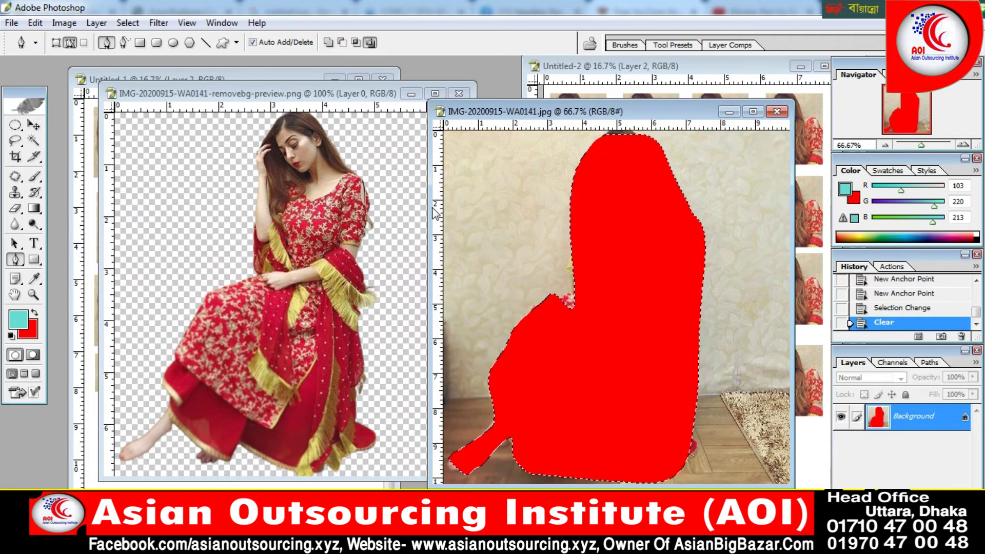
pyautogui.hotkey('ctrl', 'z')
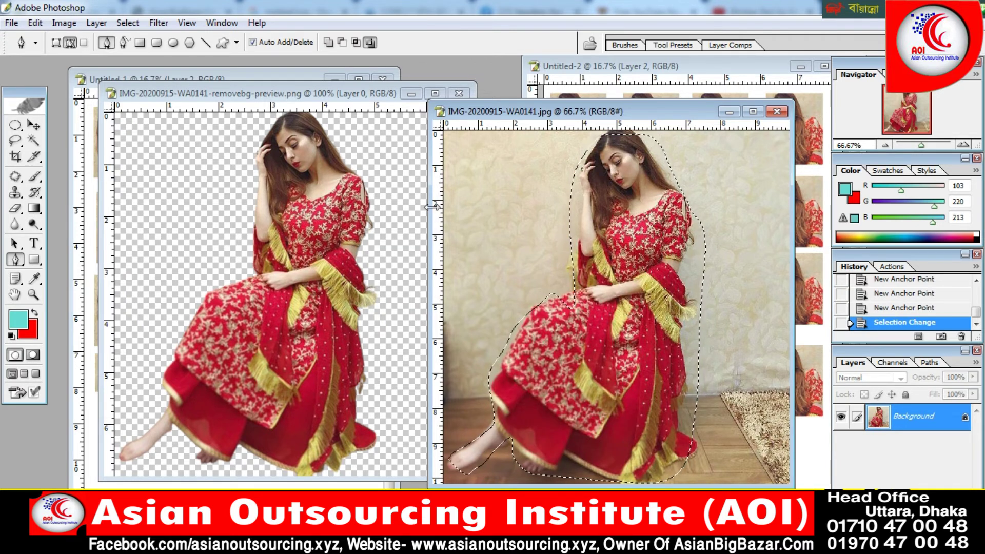
# - Invert the selection, convert the Background to Layer 0 and clear the backdrop, and undo back to the inverted selection
pyautogui.hotkey('ctrl', 'shift', 'i')
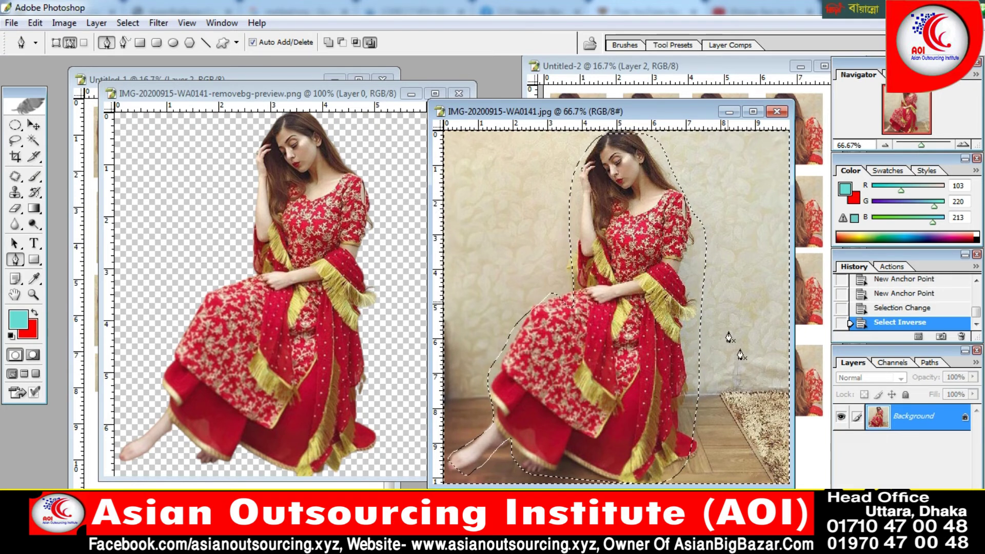
pyautogui.doubleClick(901, 420)
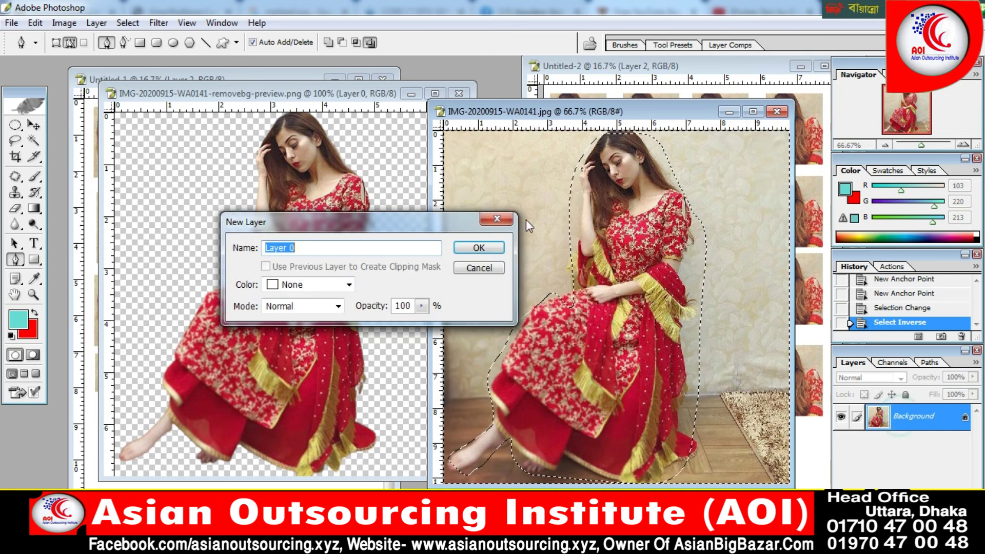
pyautogui.click(475, 250)
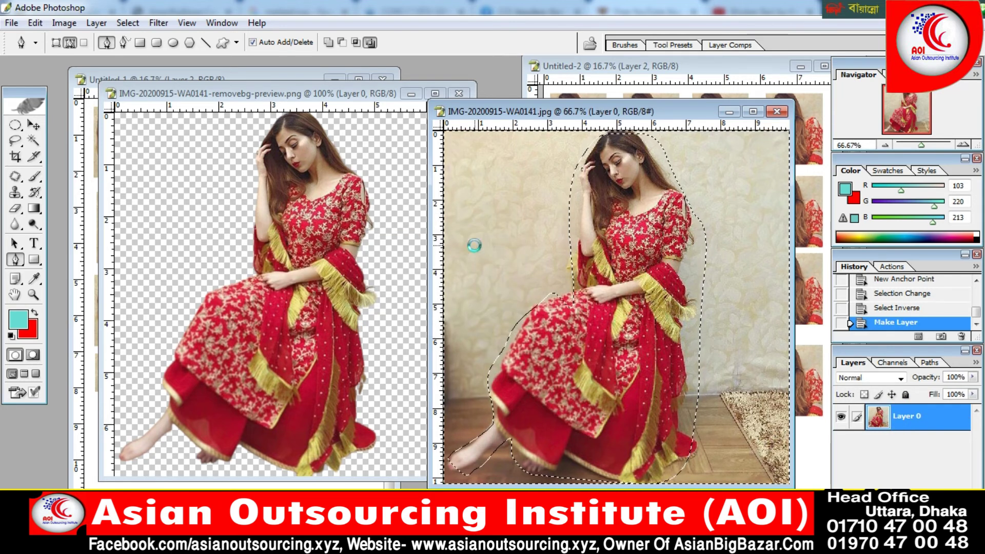
pyautogui.press('Delete')
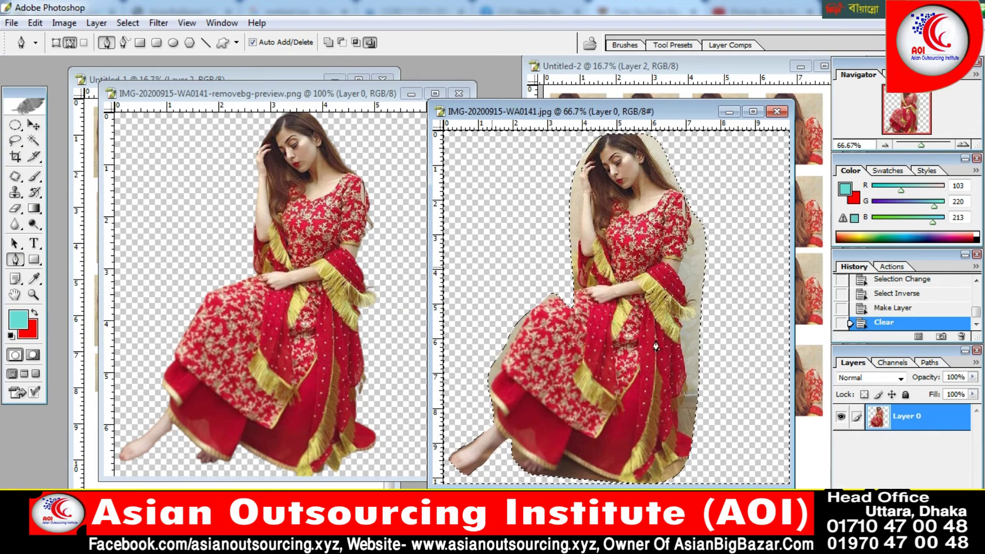
pyautogui.hotkey('ctrl', 'alt', 'z')
pyautogui.hotkey('ctrl', 'alt', 'z')
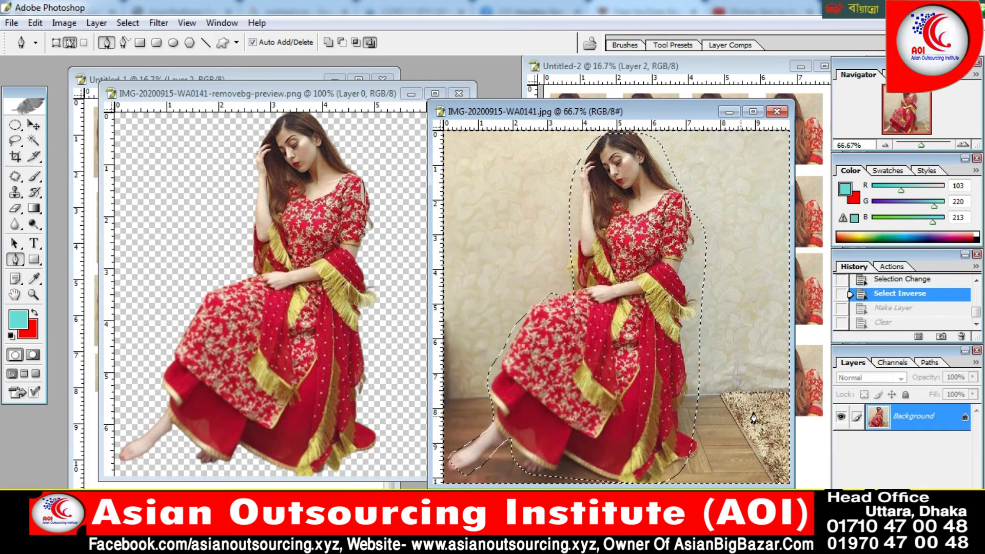
# - Convert the locked Background to Layer 0 again, clear the backdrop around the woman, and deselect
pyautogui.doubleClick(920, 424)
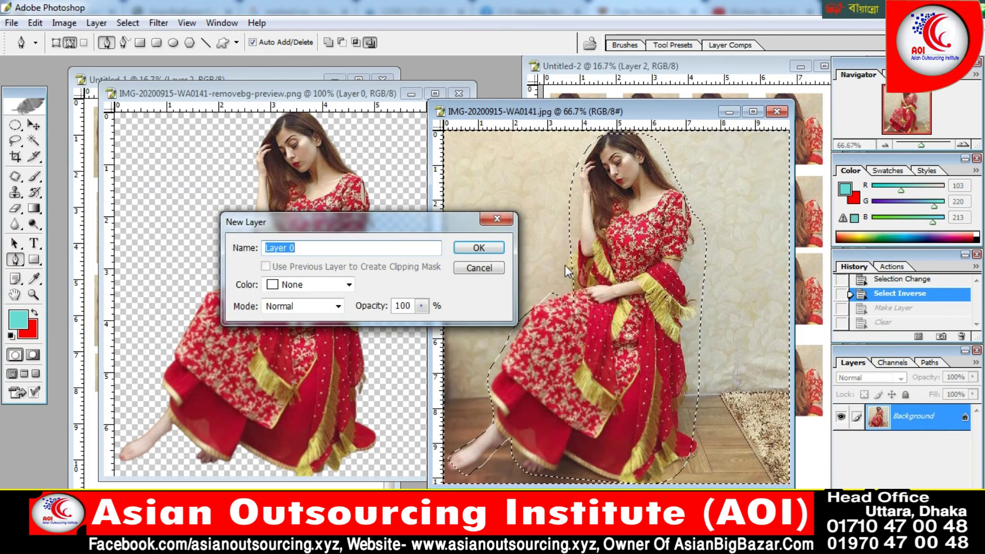
pyautogui.click(494, 253)
pyautogui.press('Delete')
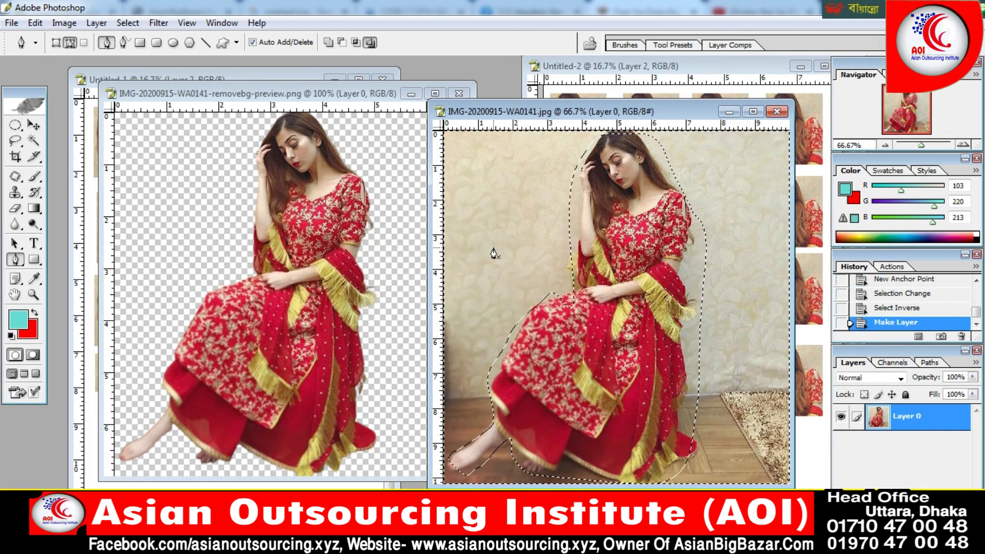
pyautogui.press('Delete')
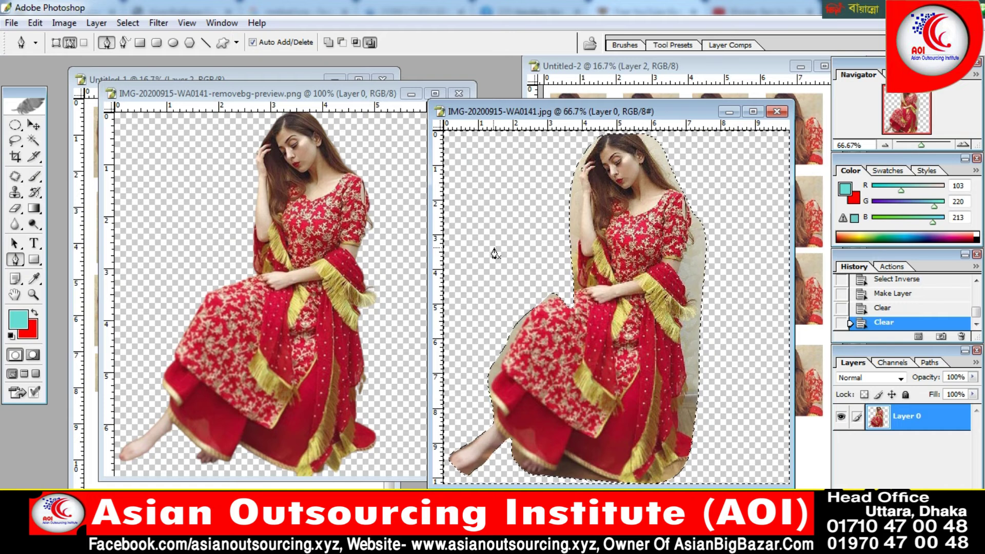
pyautogui.hotkey('ctrl', 'd')
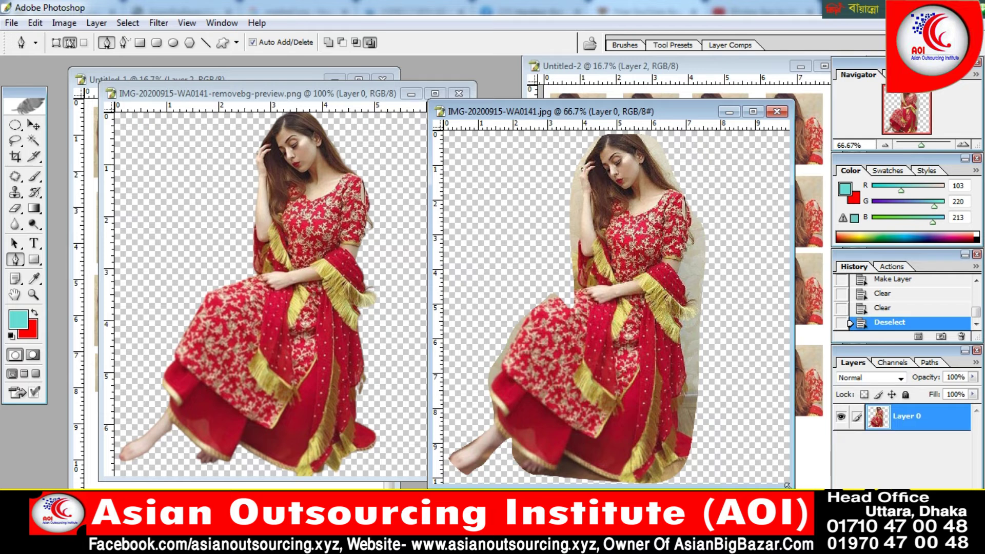
# - Enlarge the IMG-20200915-WA0141.jpg window to show canvas space around the photo, and shift the removebg-preview PNG window toward it
pyautogui.moveTo(791, 485); pyautogui.dragTo(834, 521)
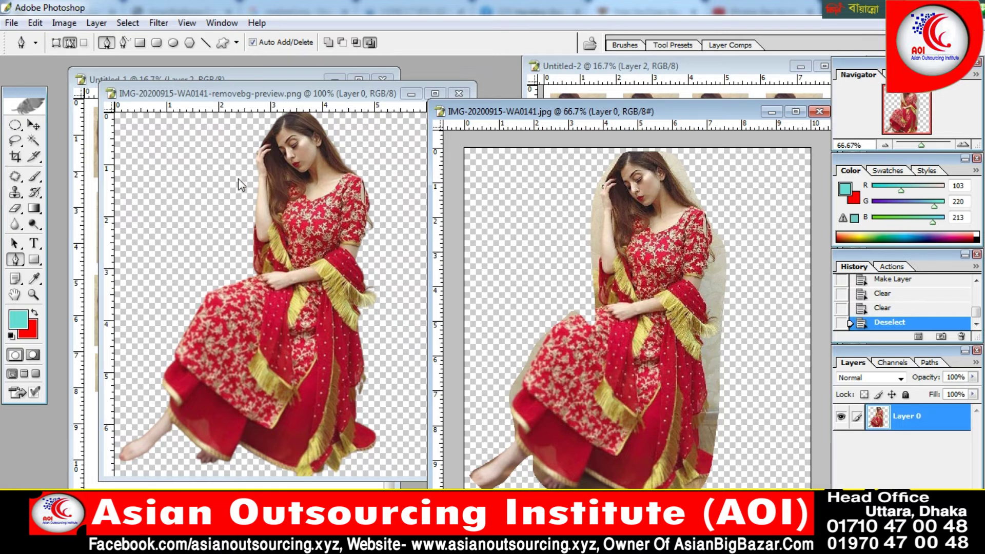
pyautogui.moveTo(343, 94); pyautogui.dragTo(403, 98)
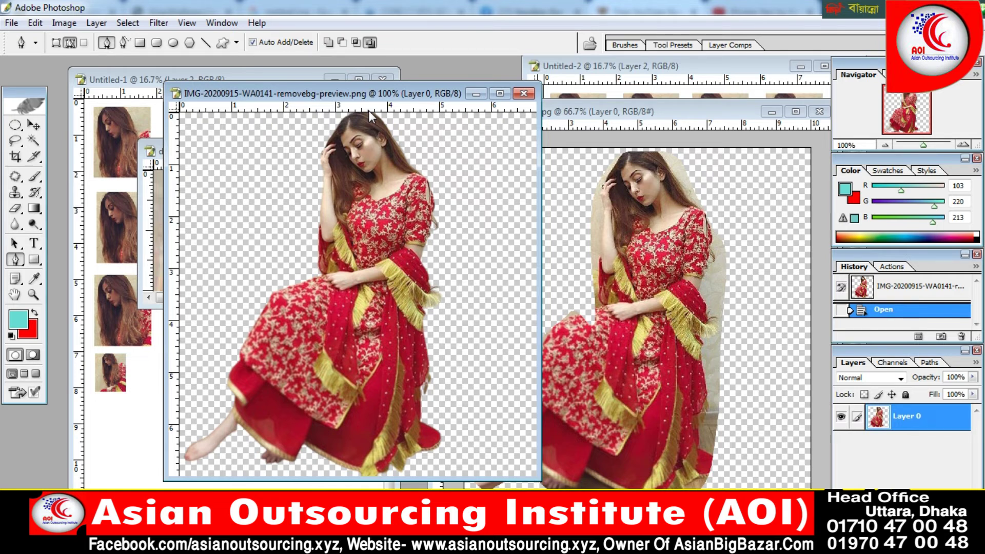
pyautogui.click(13, 23)
pyautogui.click(40, 56)
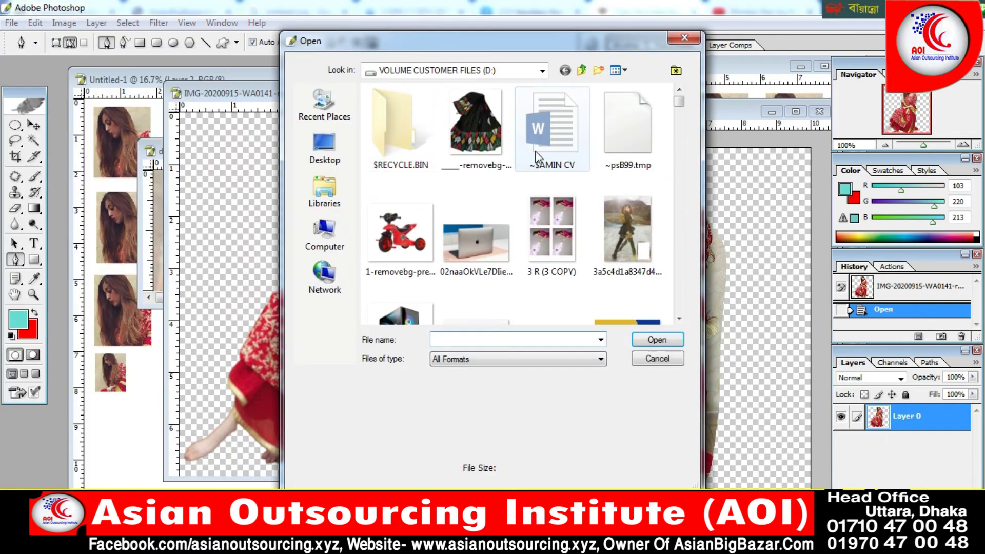
pyautogui.click(684, 40)
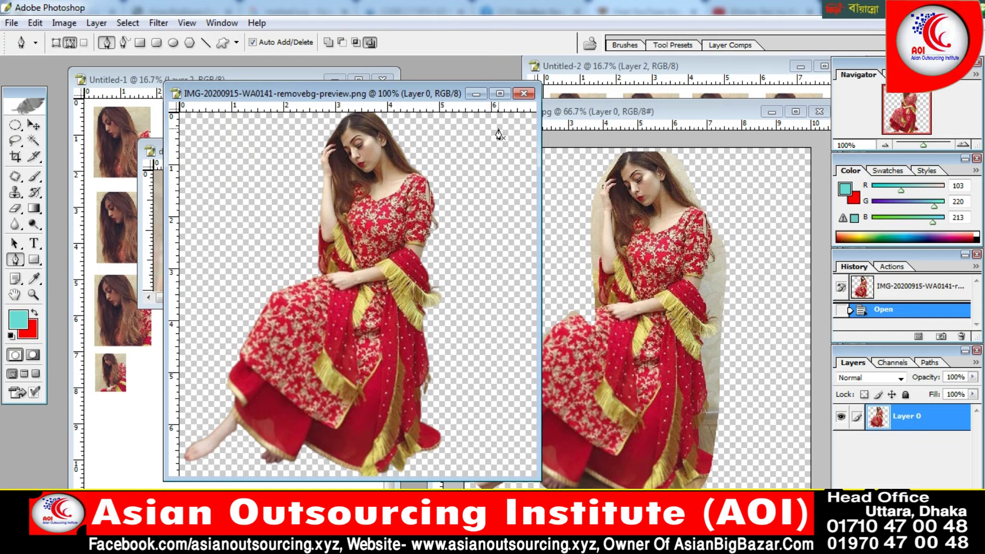
# - Reposition the removebg-preview PNG window so it overlaps less of the cut-out in IMG-20200915-WA0141.jpg
pyautogui.moveTo(403, 94); pyautogui.dragTo(351, 74)
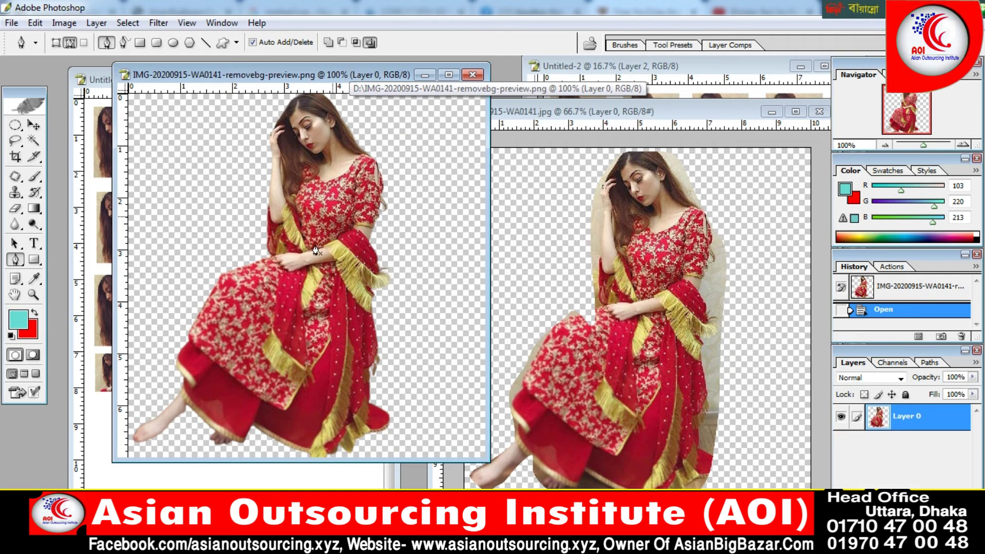
# - Undo the cut-out edits in IMG-20200915-WA0141.jpg back to the closed Pen path around the woman
pyautogui.click(641, 240)
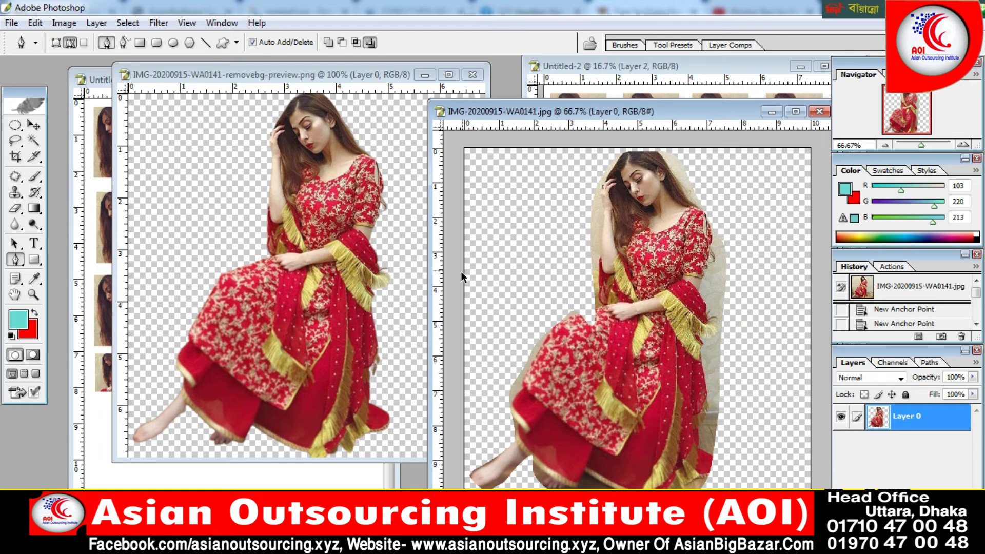
pyautogui.hotkey('ctrl', 'alt', 'z')
pyautogui.hotkey('ctrl', 'alt', 'z')
pyautogui.hotkey('ctrl', 'alt', 'z')
pyautogui.hotkey('ctrl', 'alt', 'z')
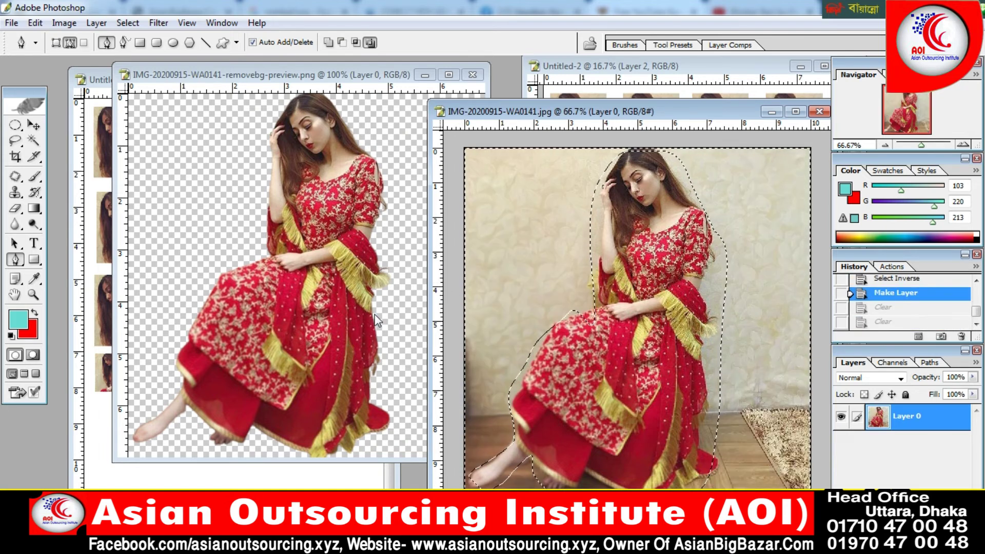
pyautogui.hotkey('ctrl', 'alt', 'z')
pyautogui.hotkey('ctrl', 'alt', 'z')
pyautogui.hotkey('ctrl', 'alt', 'z')
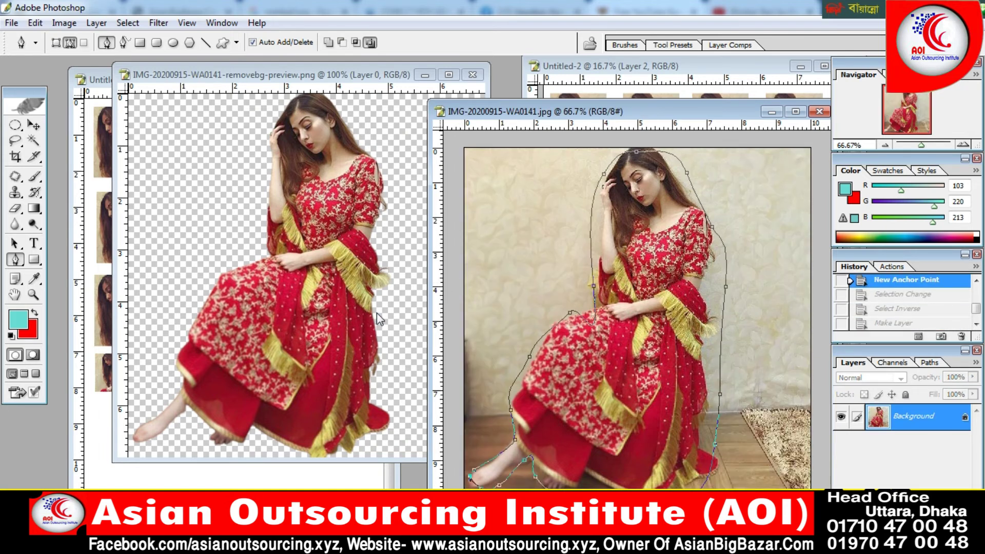
# - Clear the path's active end point near the foot and convert the remaining path into a selection
pyautogui.press('Delete')
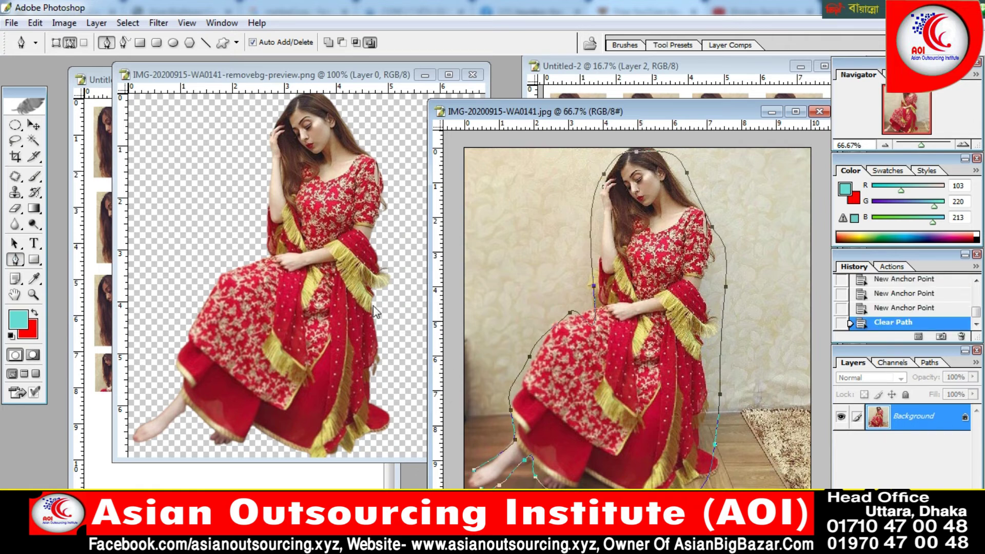
pyautogui.rightClick(645, 241)
pyautogui.click(688, 312)
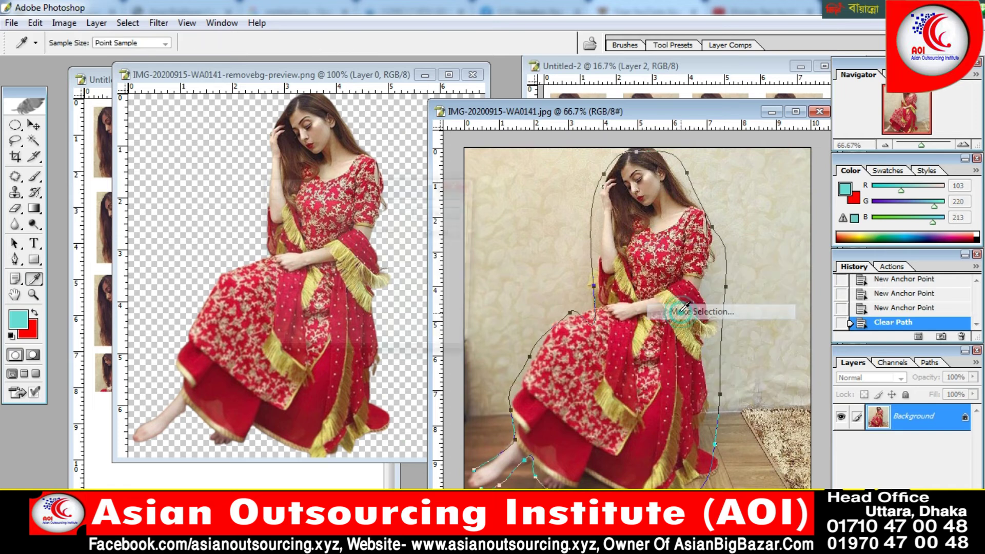
pyautogui.click(441, 217)
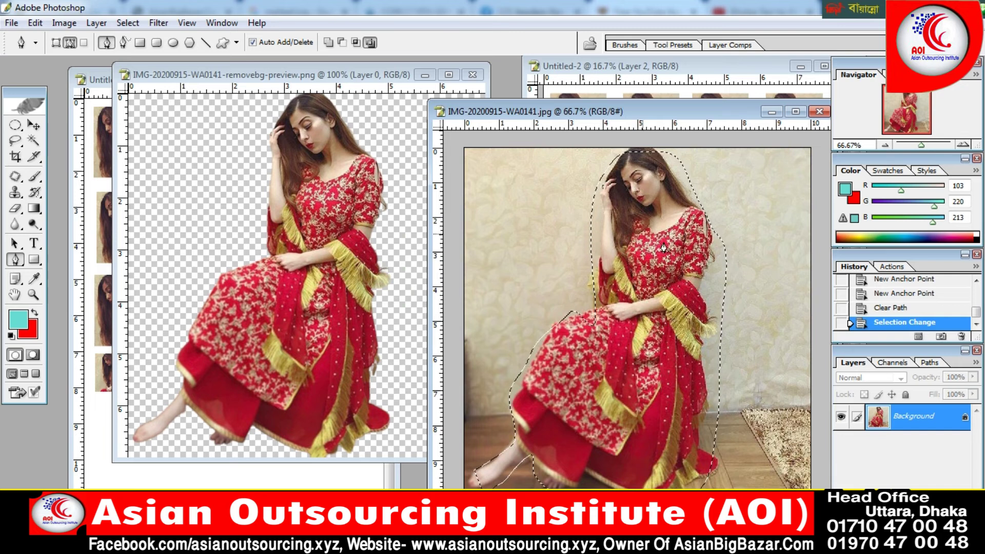
# - Try clearing the area inside the selection, undo it, and invert the selection to target the backdrop
pyautogui.press('Delete')
pyautogui.hotkey('ctrl', 'z')
pyautogui.hotkey('ctrl', 'shift', 'i')
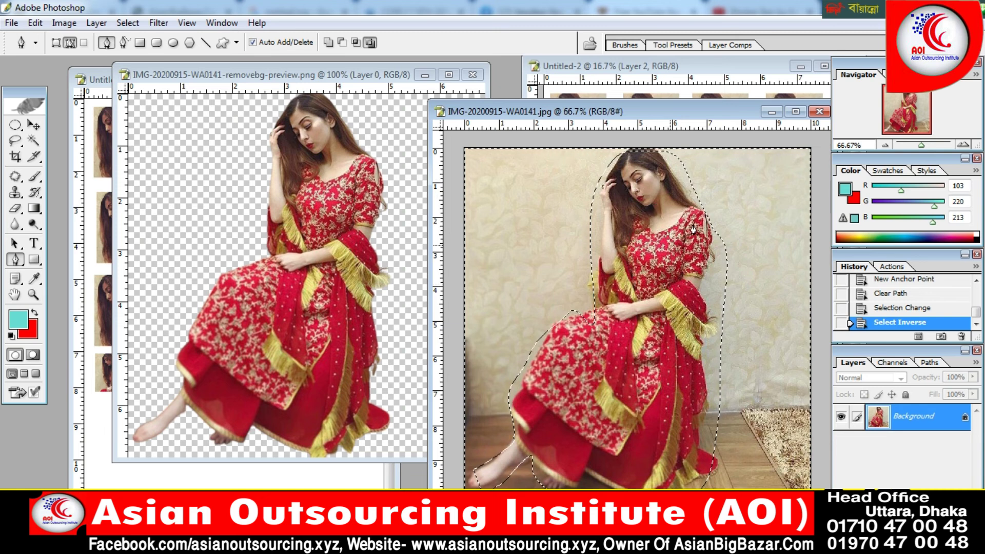
# - Unlock the Background as Layer 0, clear the backdrop outside the woman's outline, and deselect
pyautogui.doubleClick(906, 426)
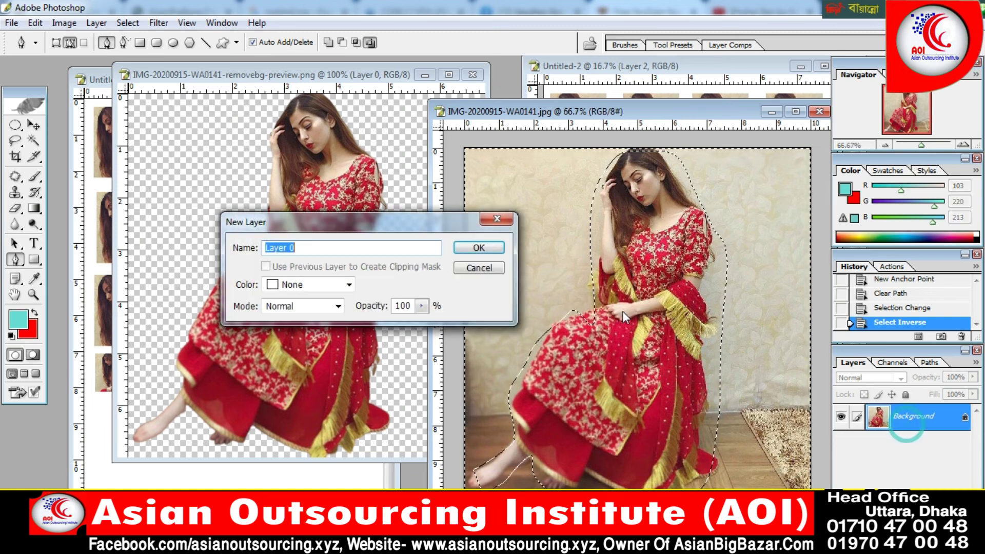
pyautogui.click(471, 249)
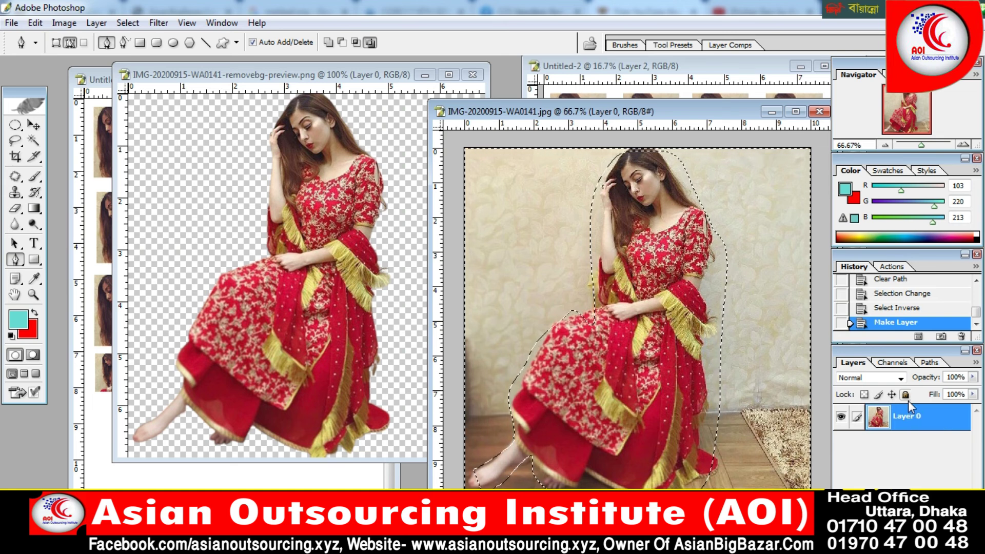
pyautogui.press('Delete')
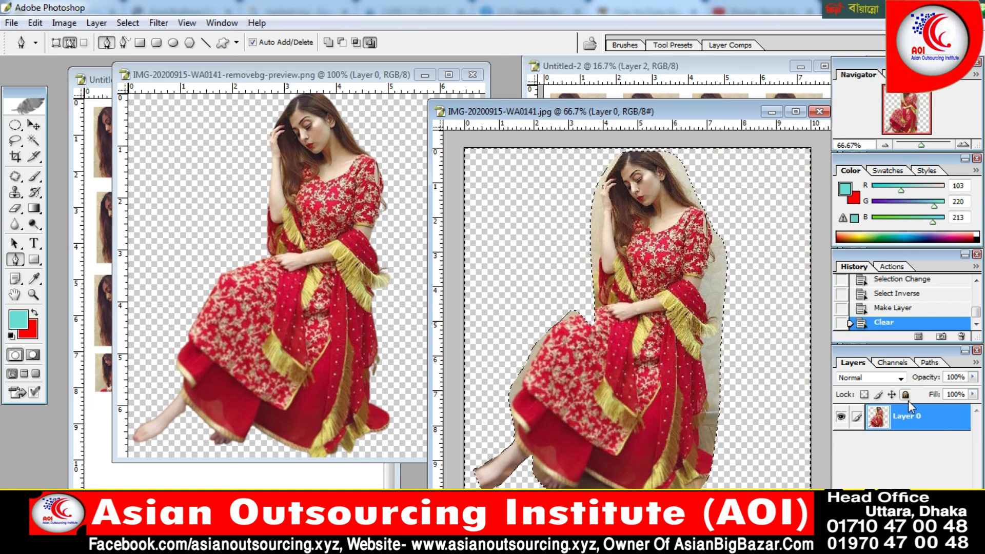
pyautogui.hotkey('ctrl', 'd')
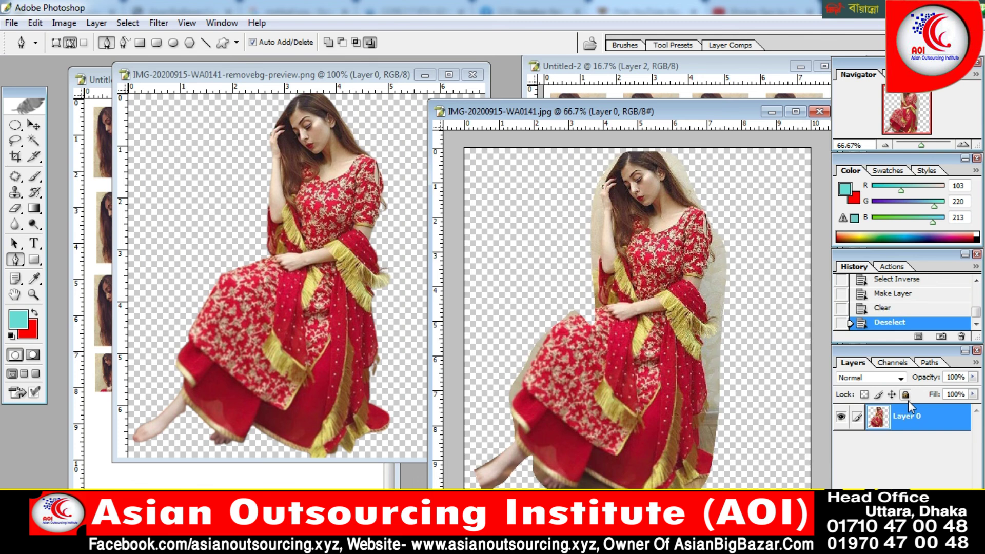
# - Move the IMG-20200915-WA0141.jpg window aside and open 3a5c4d1a8347d428d832ed0ec0bb5736.jpg from drive D
pyautogui.moveTo(642, 112); pyautogui.dragTo(744, 118)
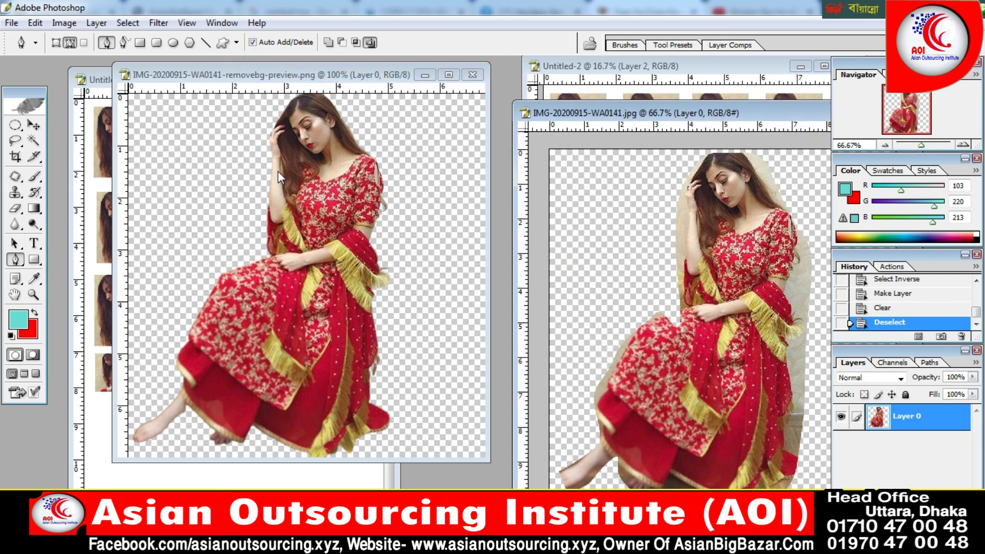
pyautogui.hotkey('ctrl', 'o')
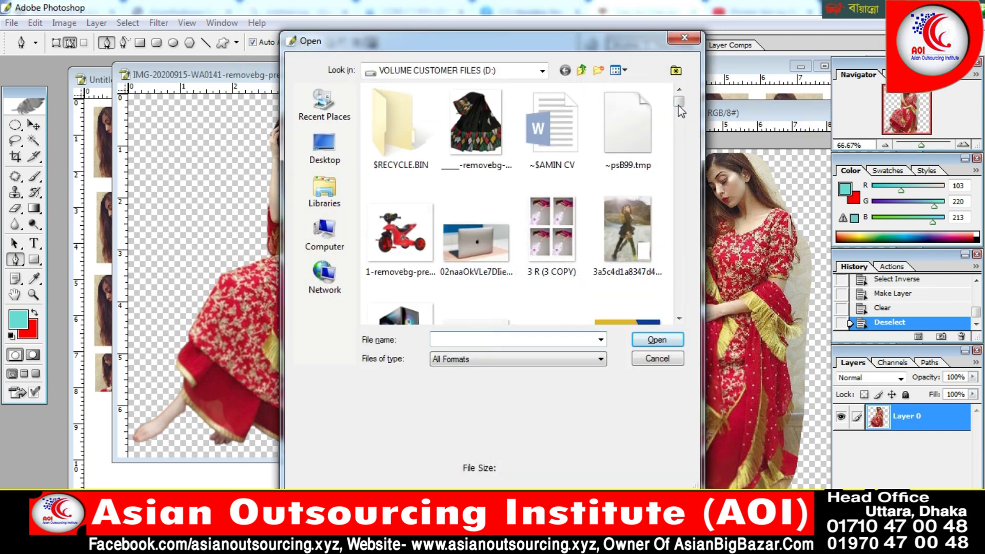
pyautogui.doubleClick(626, 226)
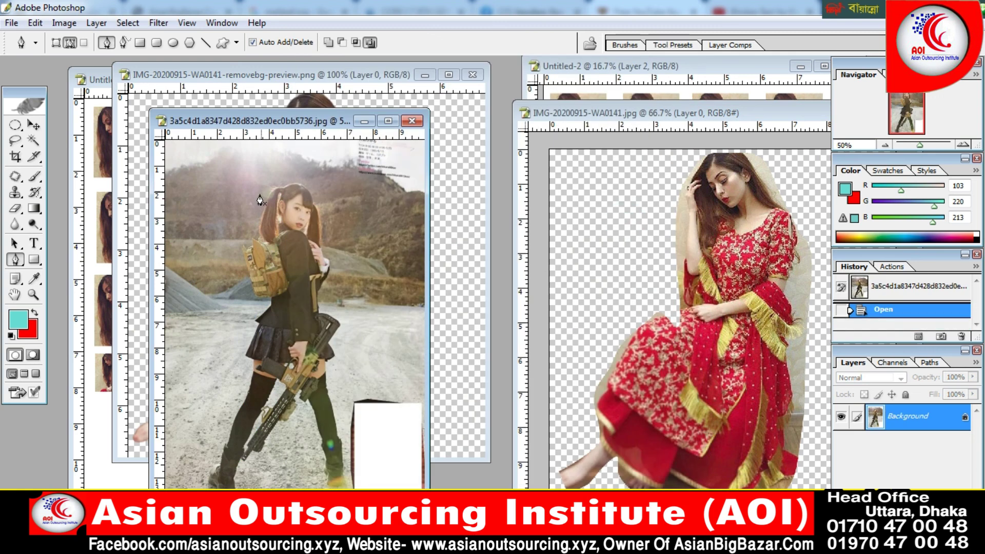
# - Activate the Move tool and place the newly opened photo's window beside the removebg-preview PNG
pyautogui.click(33, 125)
pyautogui.moveTo(251, 120); pyautogui.dragTo(584, 119)
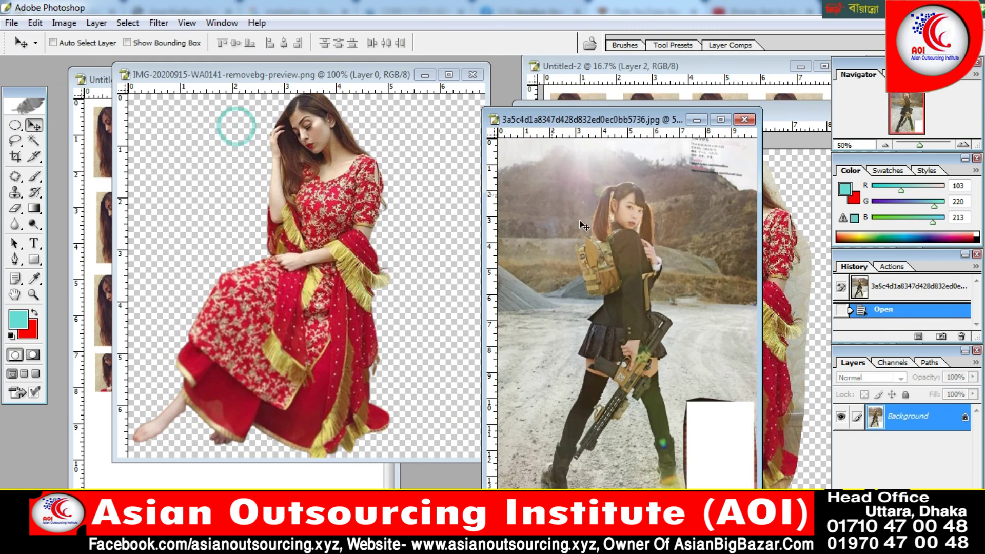
# - Copy the entire 3a5c4d1a8347d428d832ed0ec0bb5736.jpg photo and paste it into the removebg-preview PNG as a new layer
pyautogui.hotkey('ctrl', 'a')
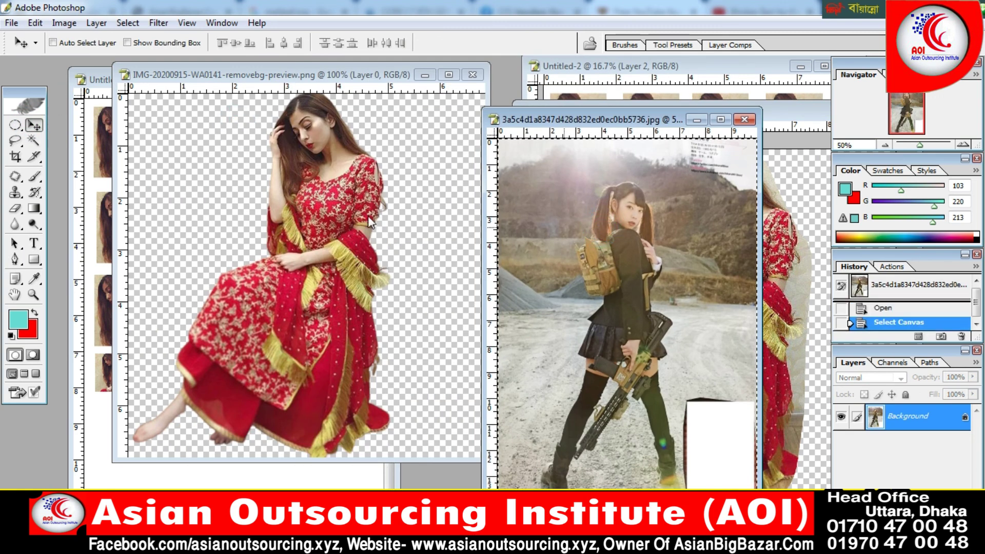
pyautogui.click(174, 191)
pyautogui.hotkey('ctrl', 'v')
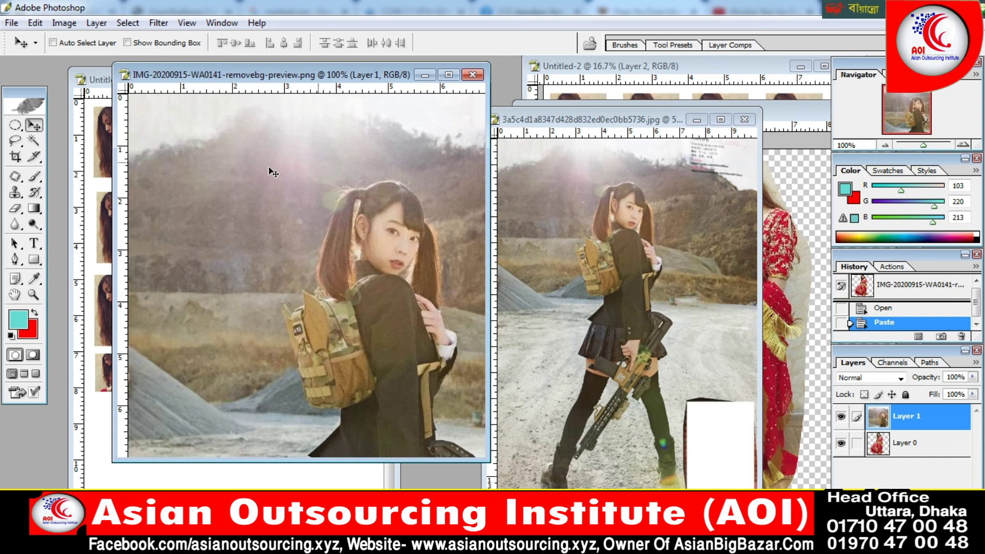
# - Maximize the removebg-preview PNG's window and send the pasted photo layer behind the cut-out woman's Layer 0
pyautogui.click(448, 75)
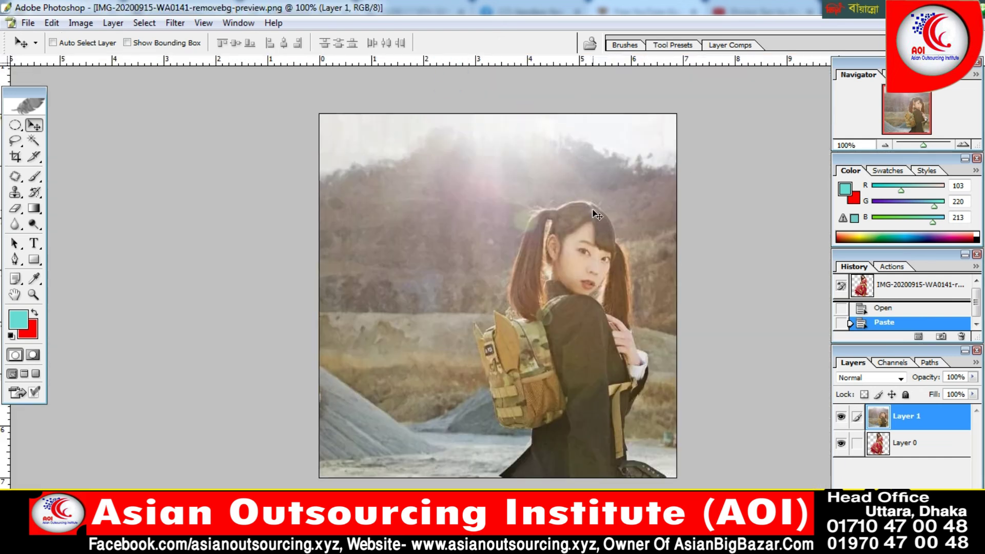
pyautogui.moveTo(584, 214)
pyautogui.mouseDown()
pyautogui.moveTo(611, 214)
pyautogui.moveTo(582, 213)
pyautogui.mouseUp()
pyautogui.hotkey('ctrl', '[')
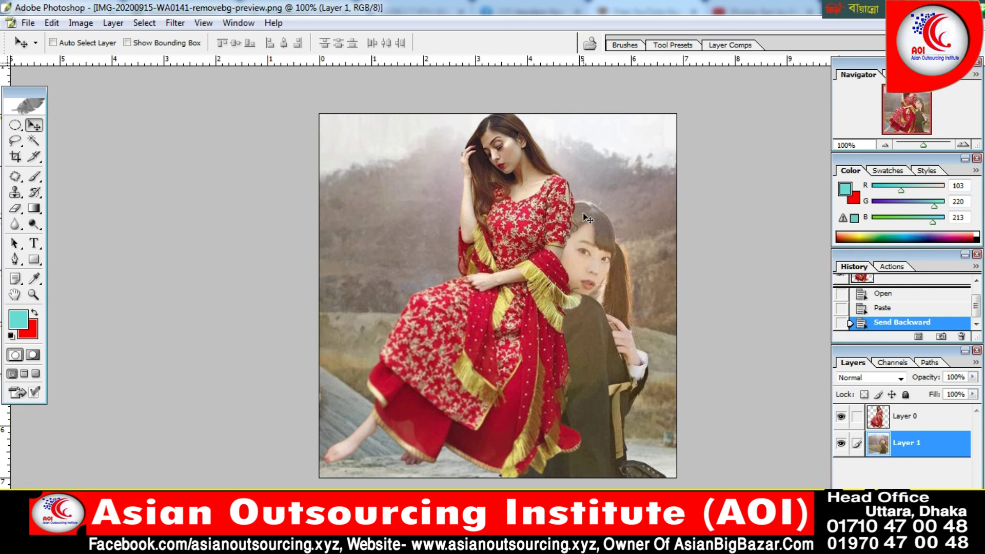
# - Stretch Layer 1 wider and taller with Free Transform so the scenery fills the canvas and its figure shifts mostly outside
pyautogui.rightClick(602, 260)
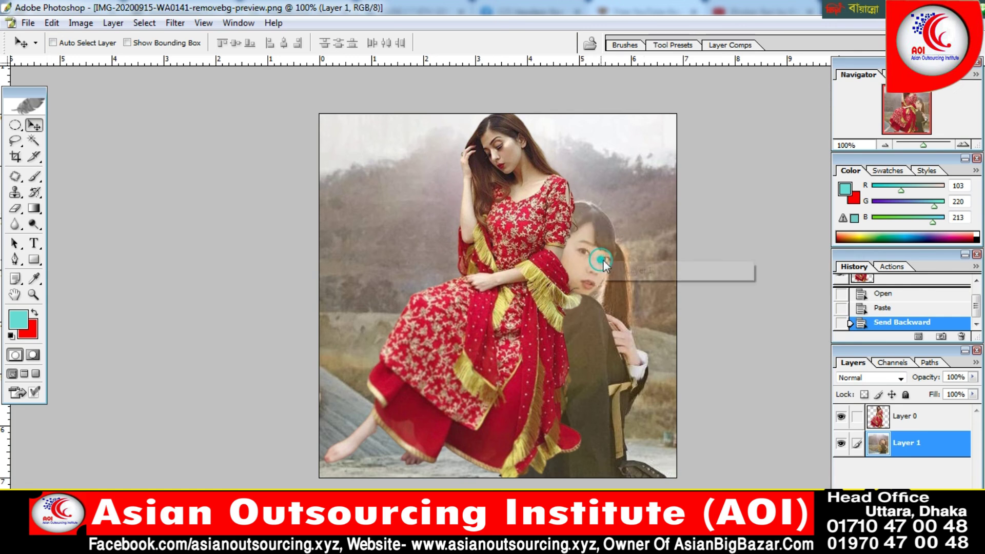
pyautogui.click(618, 270)
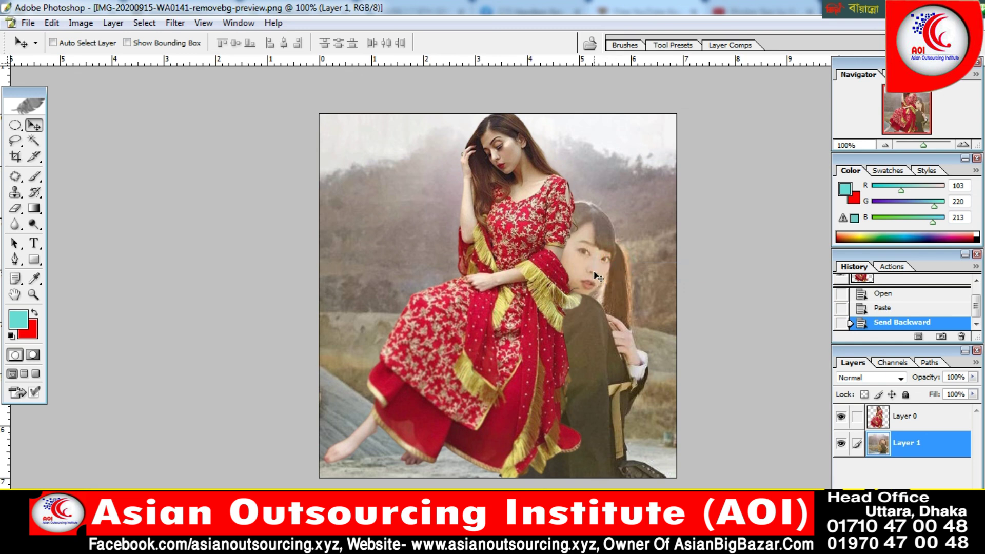
pyautogui.hotkey('ctrl', 't')
pyautogui.hotkey('ctrl', '-')
pyautogui.hotkey('ctrl', '-')
pyautogui.hotkey('ctrl', '-')
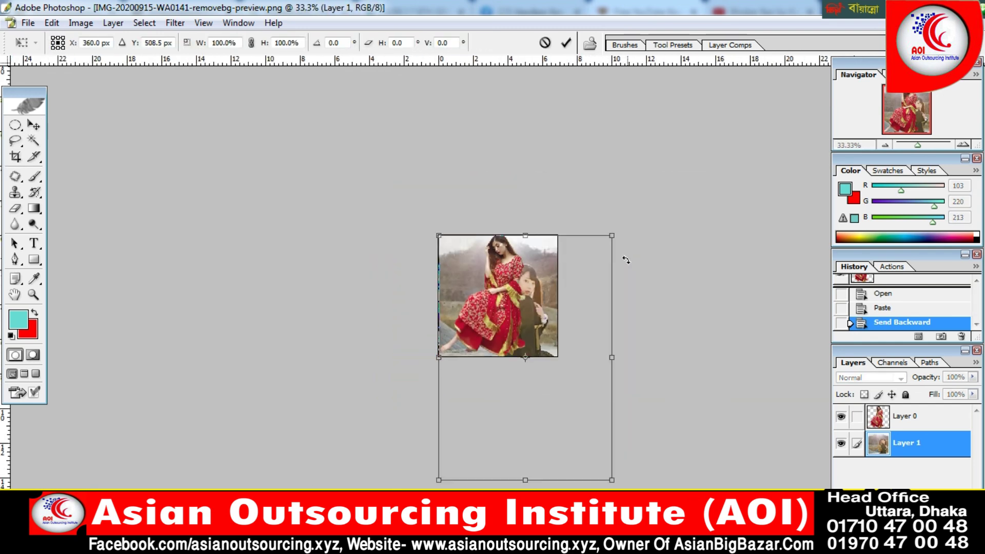
pyautogui.moveTo(613, 355); pyautogui.dragTo(778, 396)
pyautogui.moveTo(602, 480); pyautogui.dragTo(603, 529)
pyautogui.press('Return')
pyautogui.hotkey('ctrl', '+')
pyautogui.hotkey('ctrl', '+')
pyautogui.hotkey('ctrl', '+')
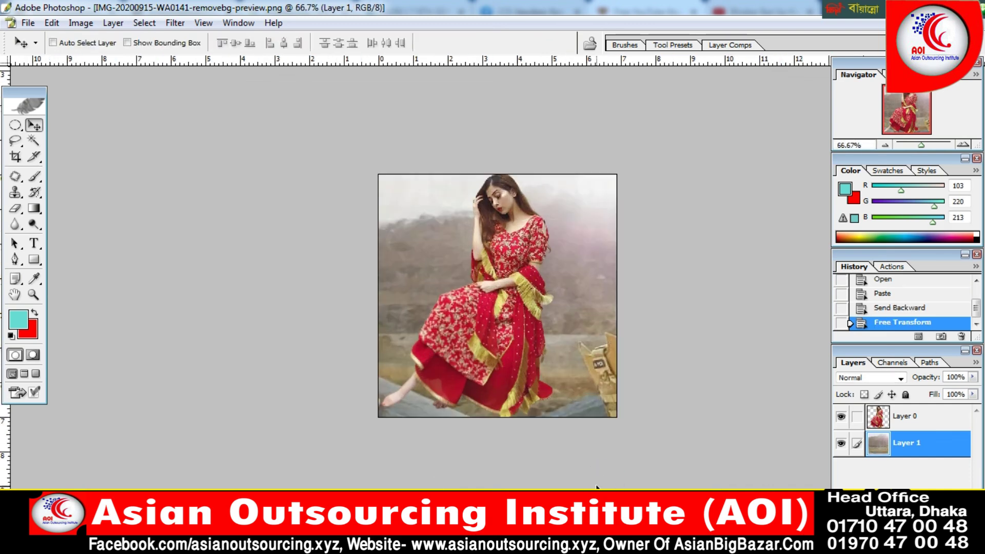
# - Select the woman's Layer 0 and nudge it straight down until the dress hem reaches the canvas's lower edge
pyautogui.rightClick(521, 275)
pyautogui.click(547, 286)
pyautogui.press('Down')
pyautogui.press('Down')
pyautogui.press('Down')
pyautogui.press('Down')
pyautogui.press('Down')
pyautogui.press('Down')
pyautogui.press('Down')
pyautogui.press('Down')
pyautogui.press('Down')
pyautogui.press('Down')
pyautogui.press('Down')
pyautogui.press('Down')
pyautogui.press('Down')
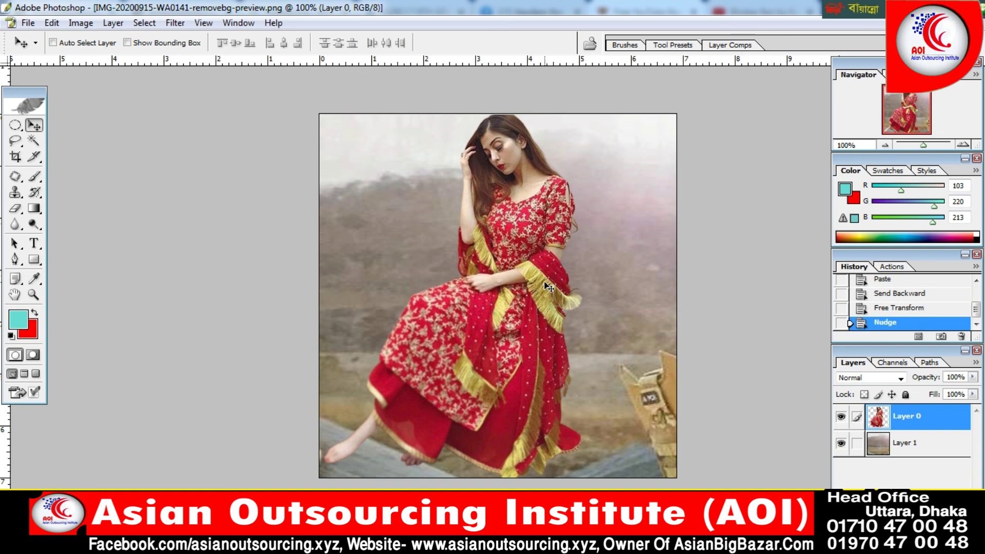
pyautogui.press('Down')
pyautogui.press('Down')
pyautogui.press('Down')
pyautogui.press('Down')
pyautogui.press('Down')
pyautogui.press('Down')
pyautogui.press('Down')
pyautogui.press('Down')
pyautogui.press('Down')
pyautogui.press('Down')
pyautogui.press('Down')
pyautogui.press('Down')
pyautogui.press('Down')
pyautogui.press('Down')
pyautogui.press('Down')
pyautogui.press('Down')
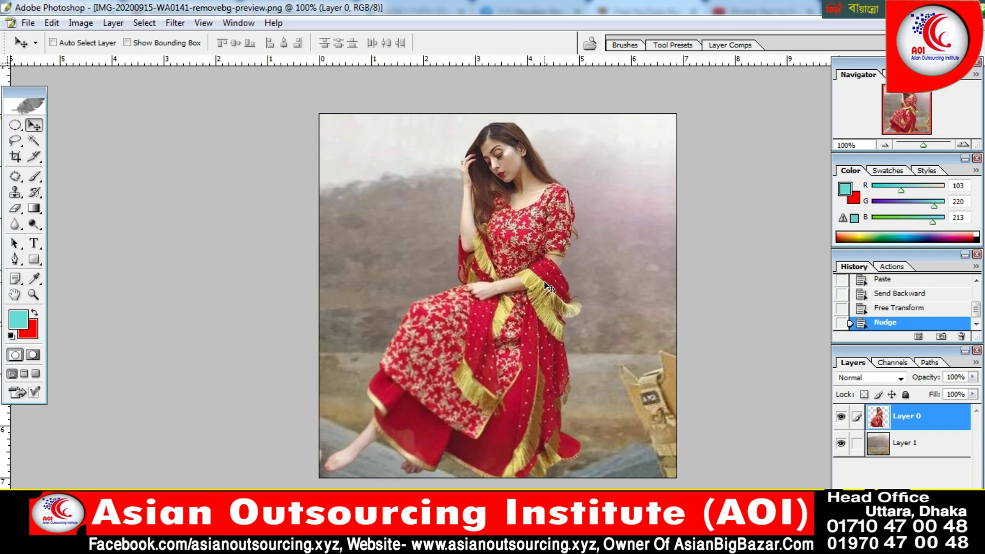
pyautogui.press('Down')
pyautogui.press('Down')
pyautogui.press('Down')
pyautogui.press('Down')
pyautogui.press('Down')
pyautogui.press('Down')
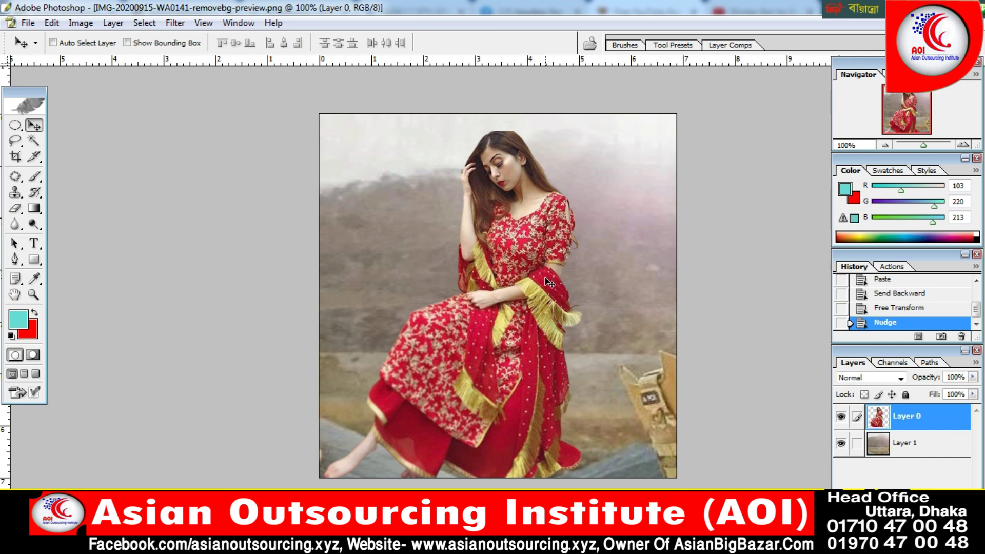